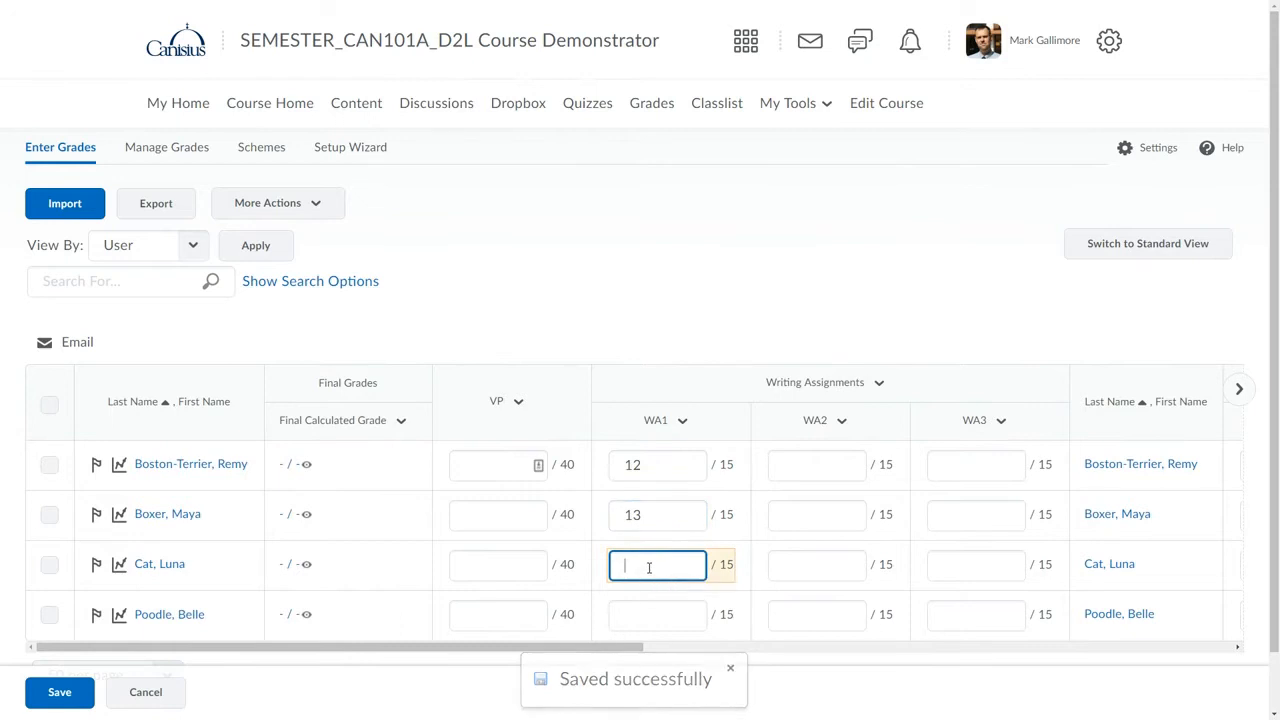
Enter WA1 grades of 15 and 14.5 for the last two students in the list and save the grades.
left_click(645, 618)
type("14.5")
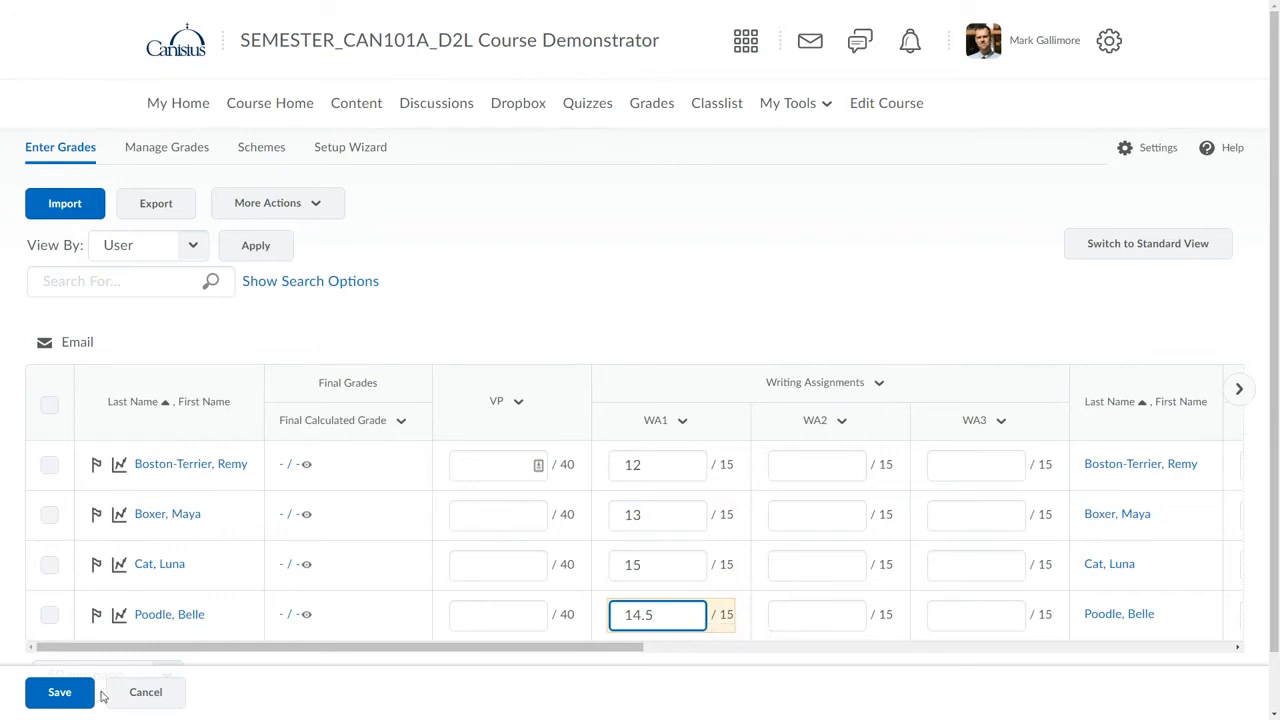
left_click(66, 693)
left_click(508, 200)
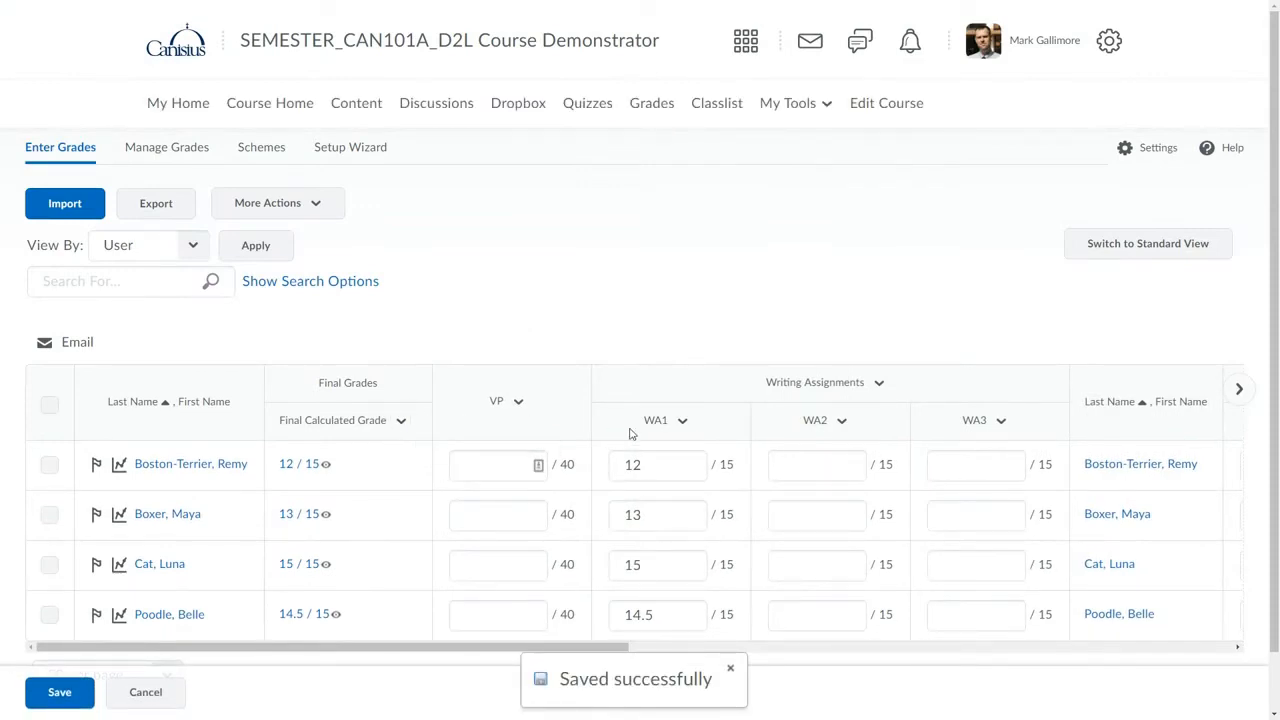
Open the page for grading all students on WA2 and look over its overall feedback and users sections.
left_click(841, 421)
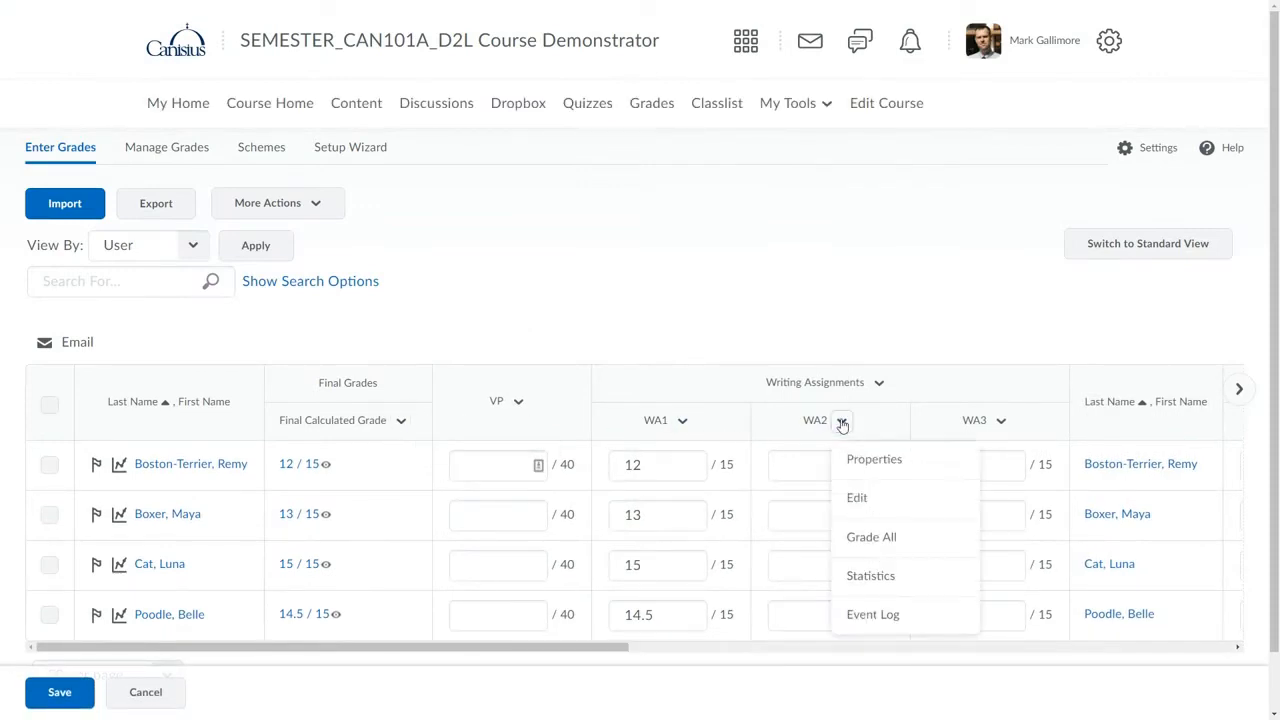
left_click(856, 536)
scroll(466, 517, "down", 6)
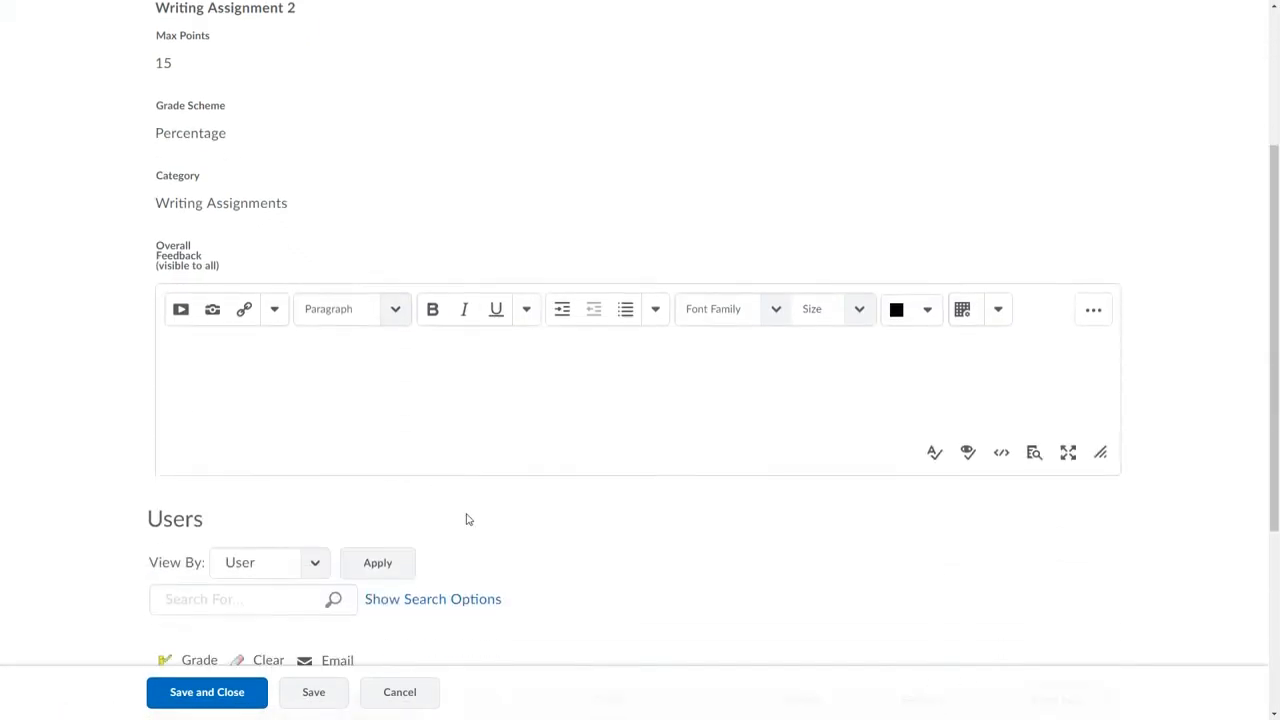
left_click(575, 414)
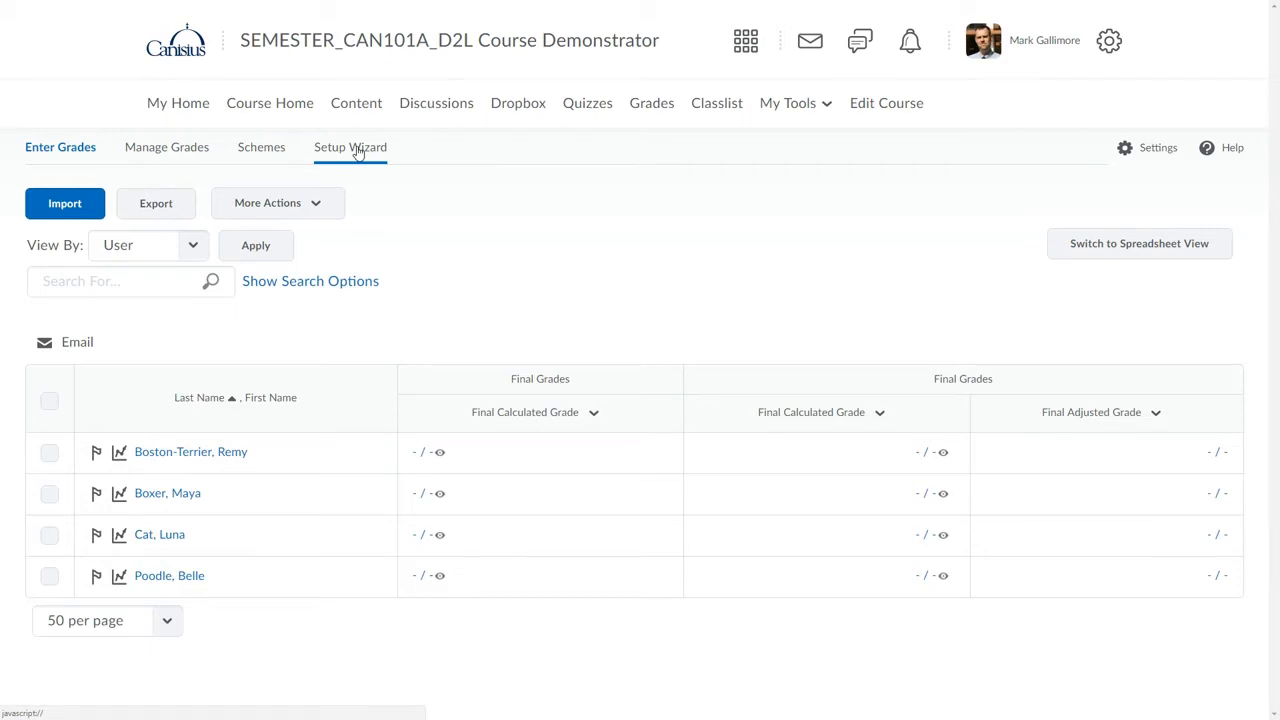
Create a new numeric grade item in Manage Grades named "Video Project" with the short name "VP".
left_click(176, 152)
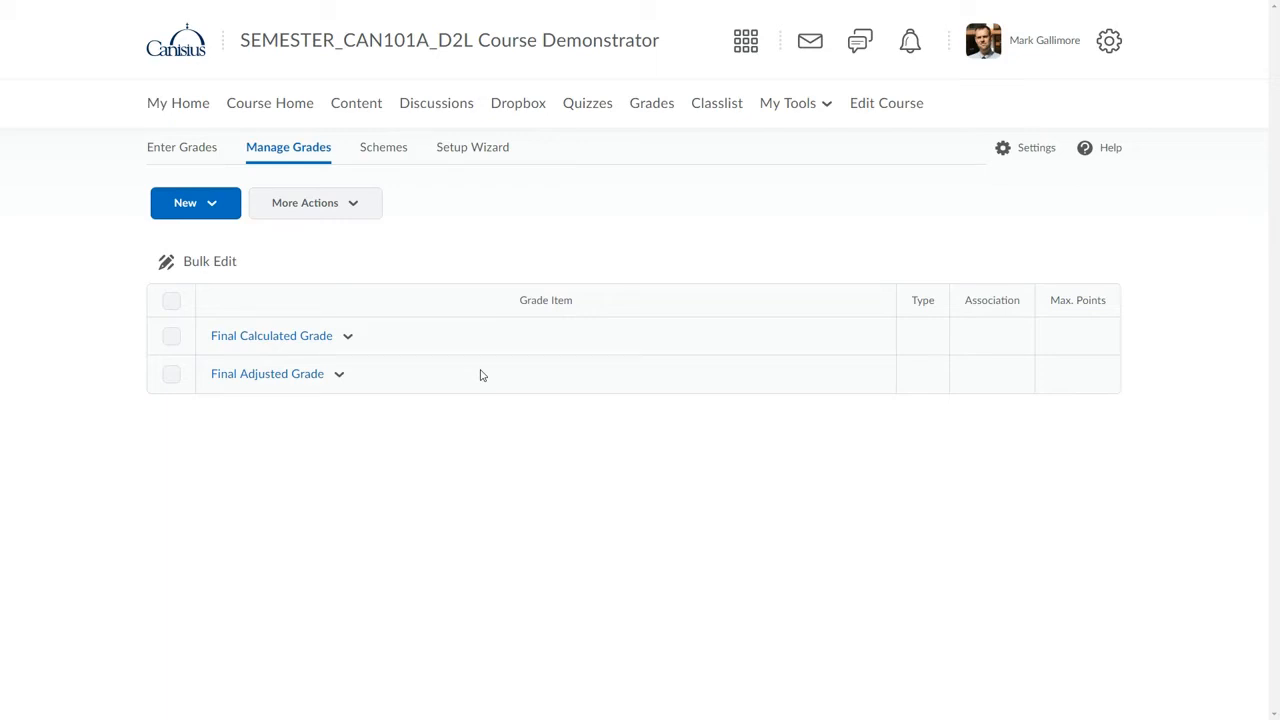
left_click(212, 205)
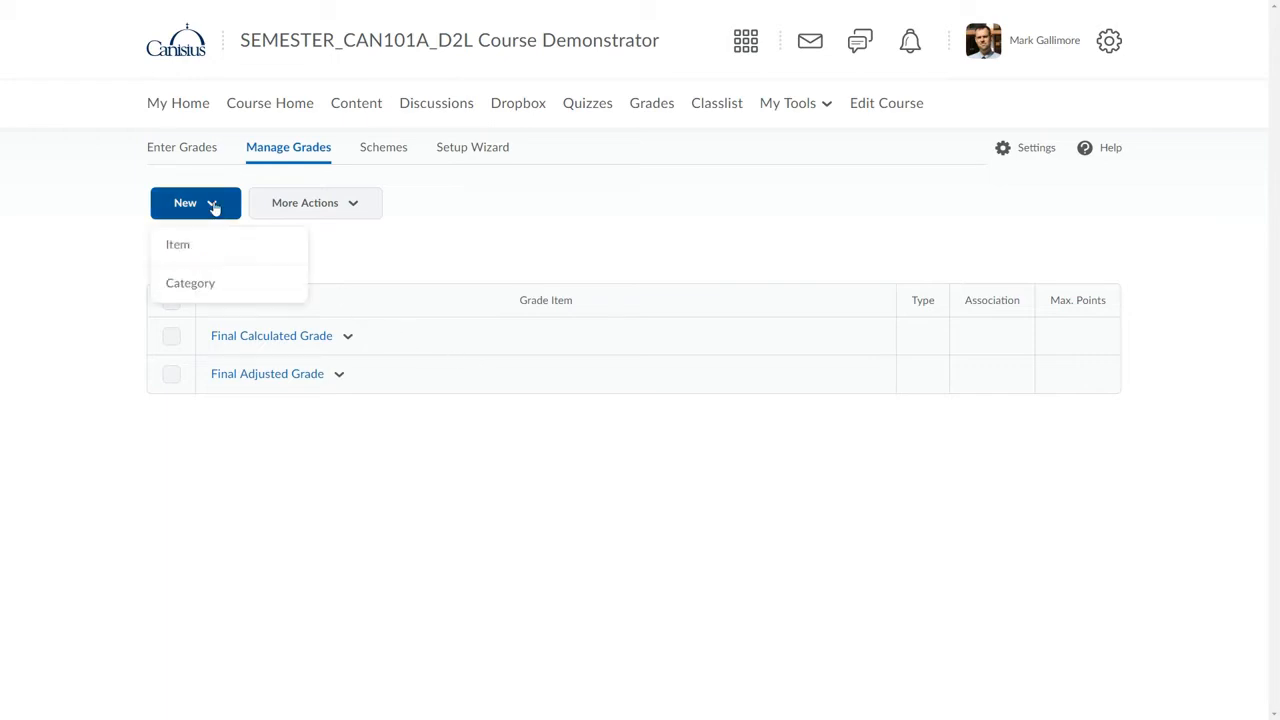
left_click(183, 249)
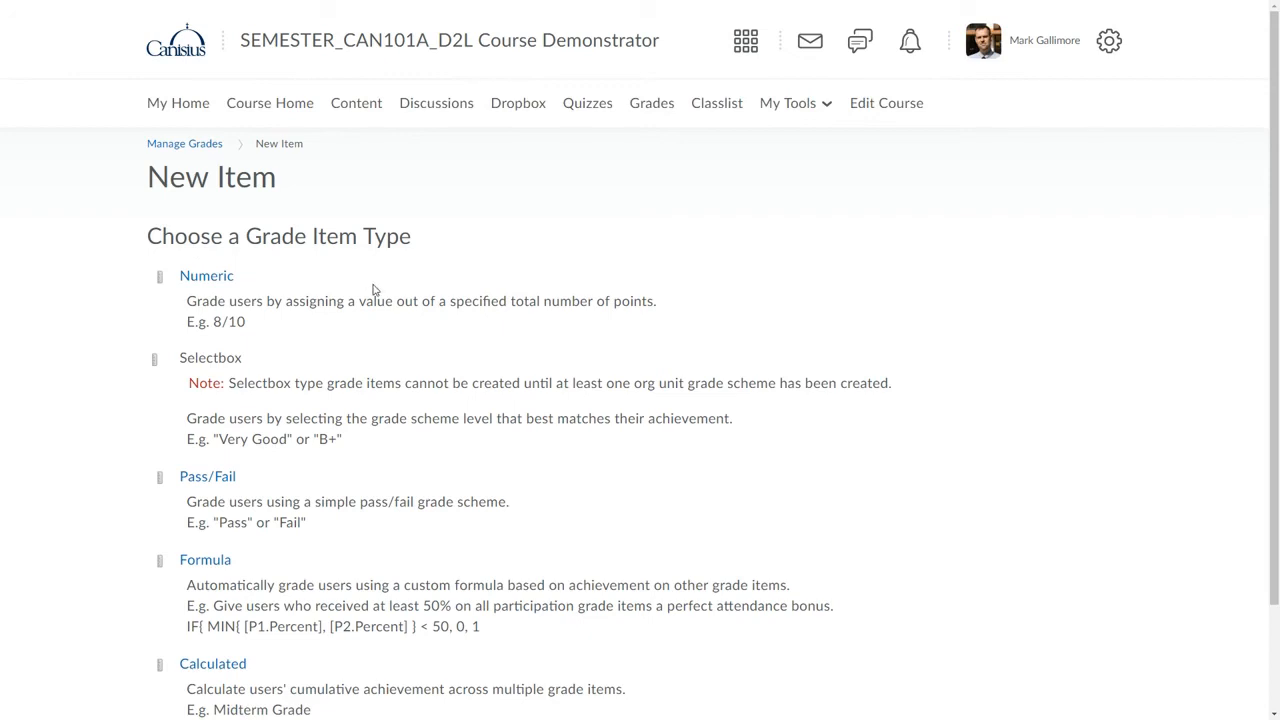
left_click(222, 278)
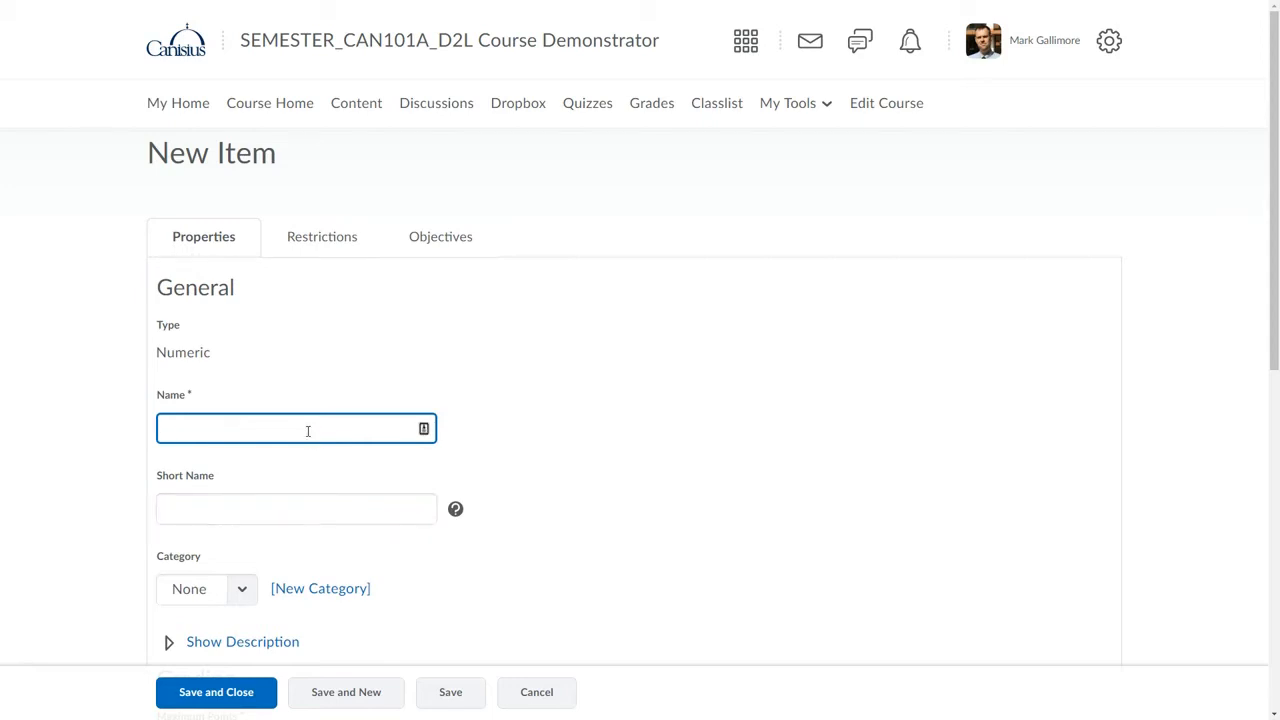
type("Video Project")
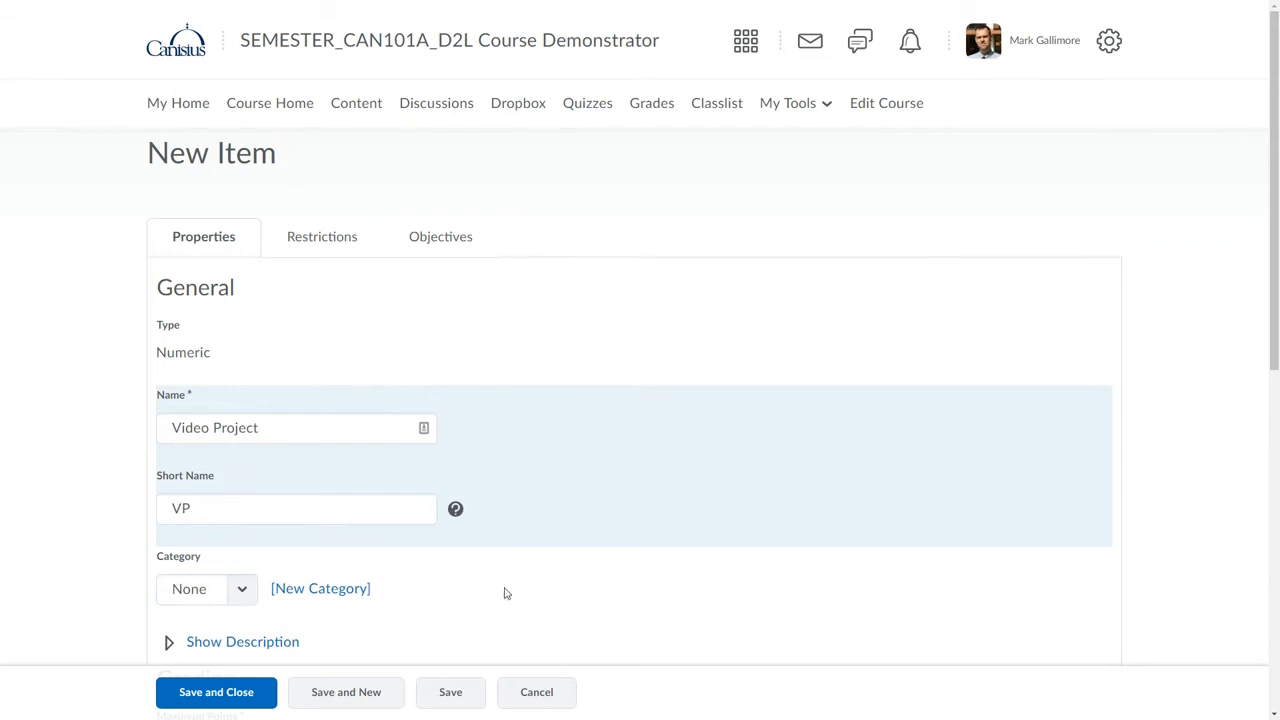
Set the Video Project item's maximum points to 40.
scroll(505, 593, "down", 3)
scroll(505, 593, "down", 2)
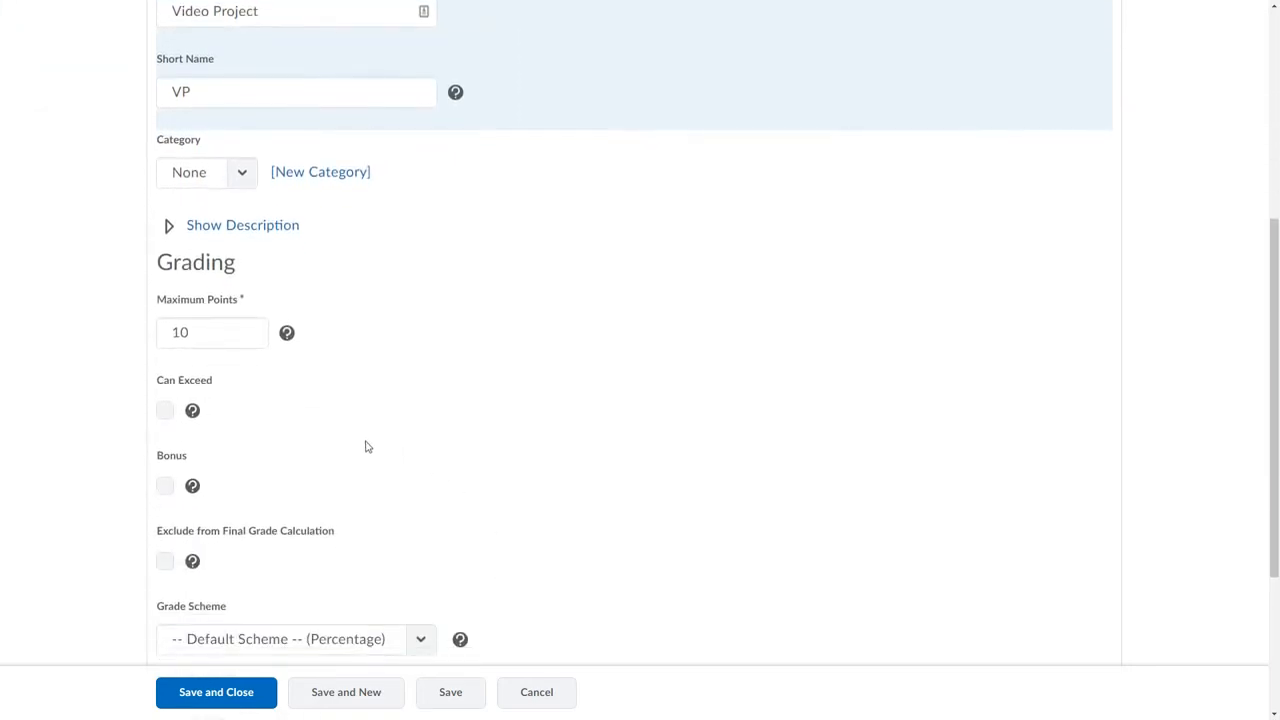
left_click(195, 333)
left_click_drag(195, 333, 166, 333)
type("40")
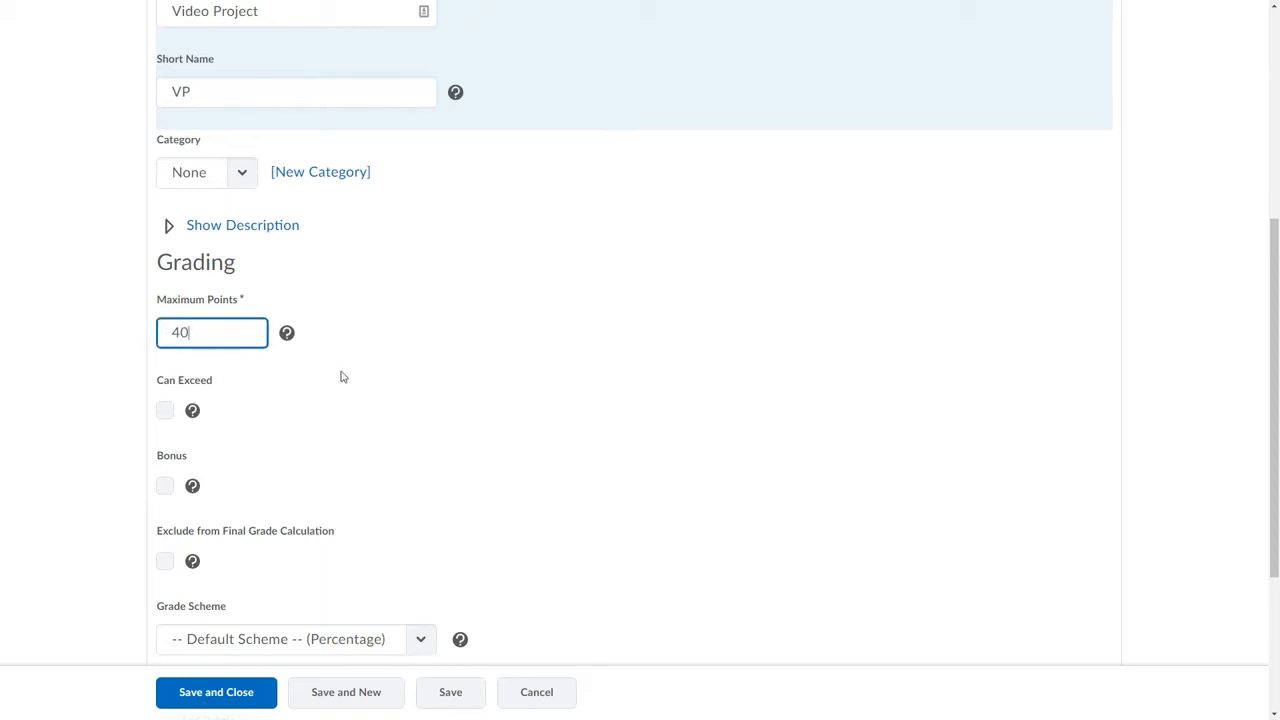
left_click(477, 389)
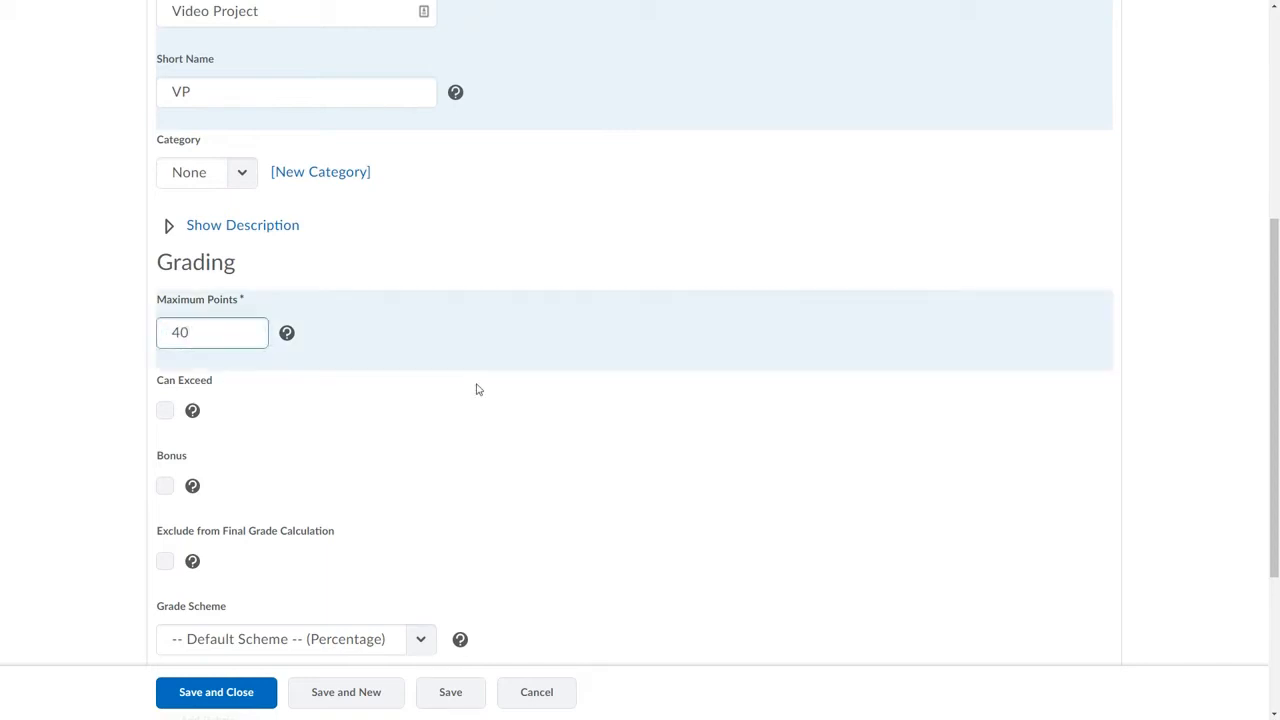
Review the remaining grading options of the Video Project item, keeping the default scheme, and save and close it.
scroll(481, 389, "down", 1)
scroll(481, 389, "down", 2)
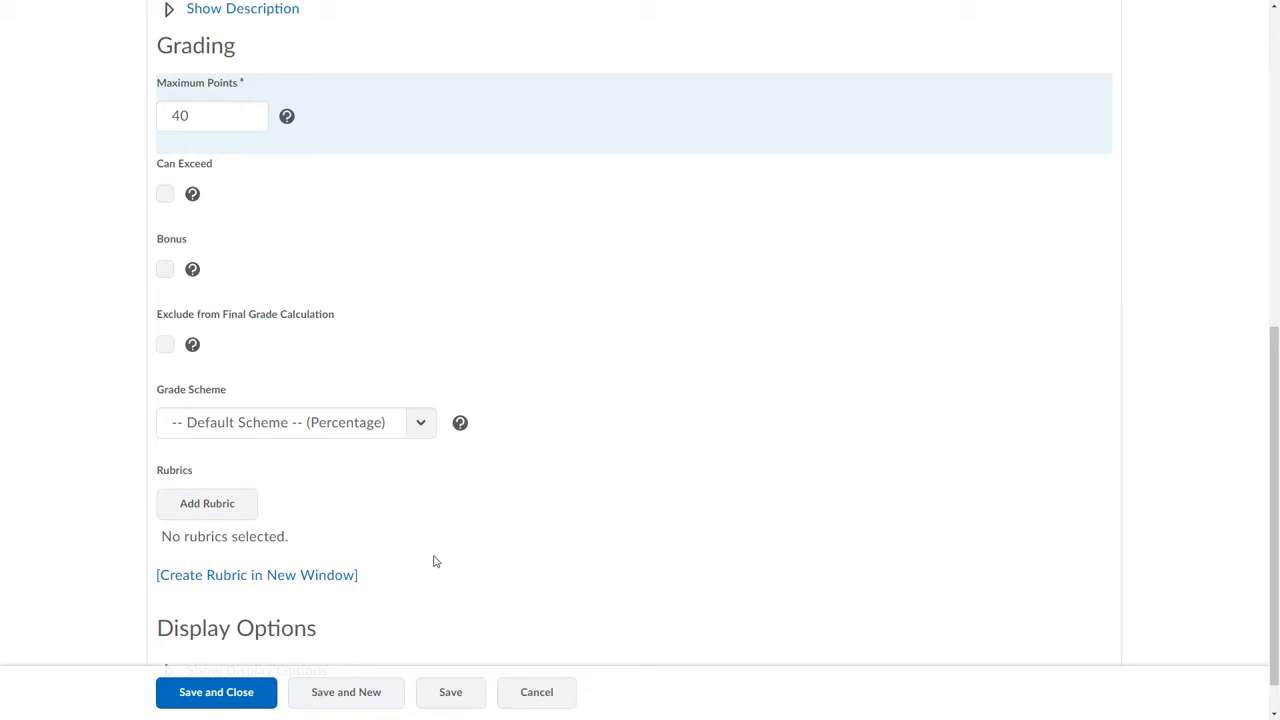
scroll(433, 561, "down", 1)
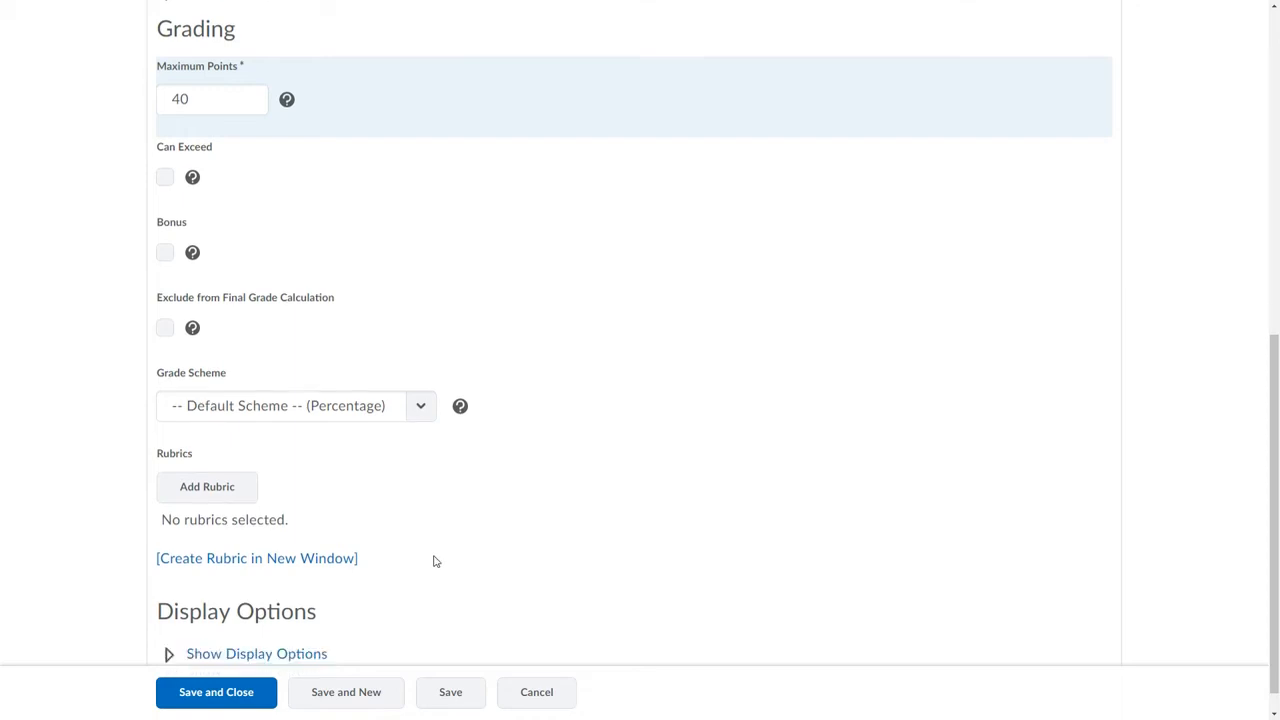
scroll(433, 561, "down", 2)
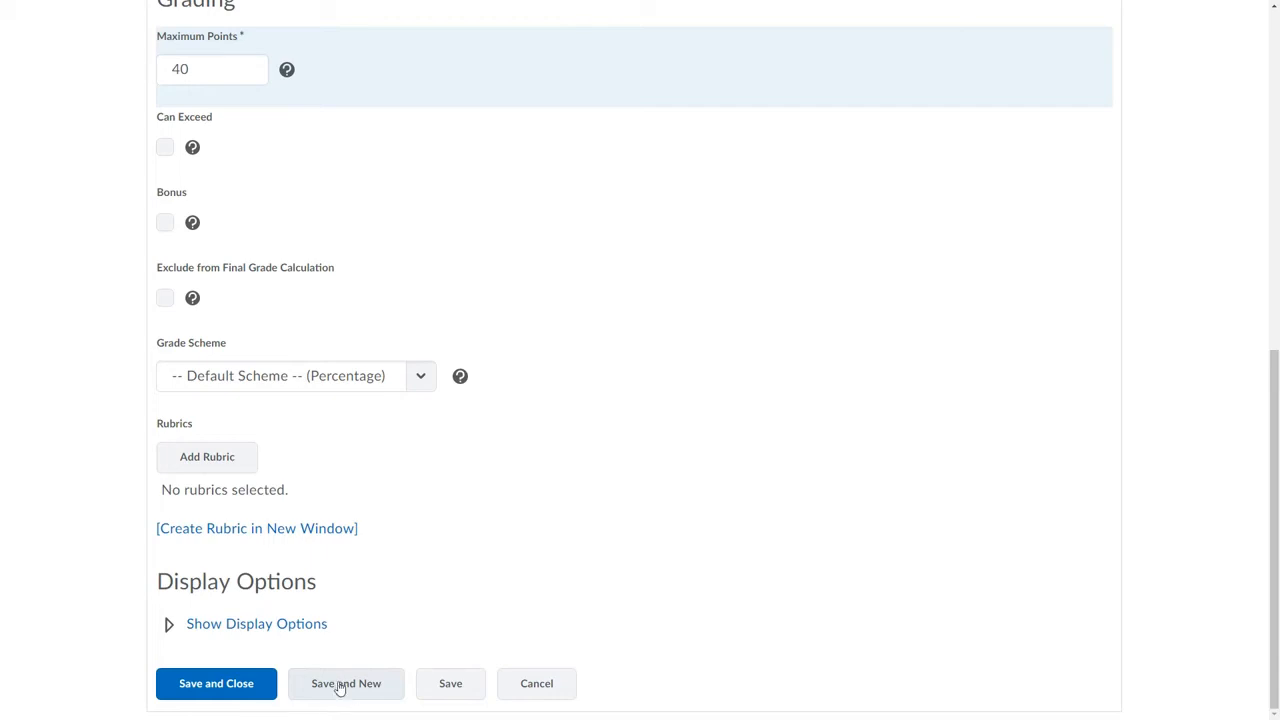
left_click(205, 684)
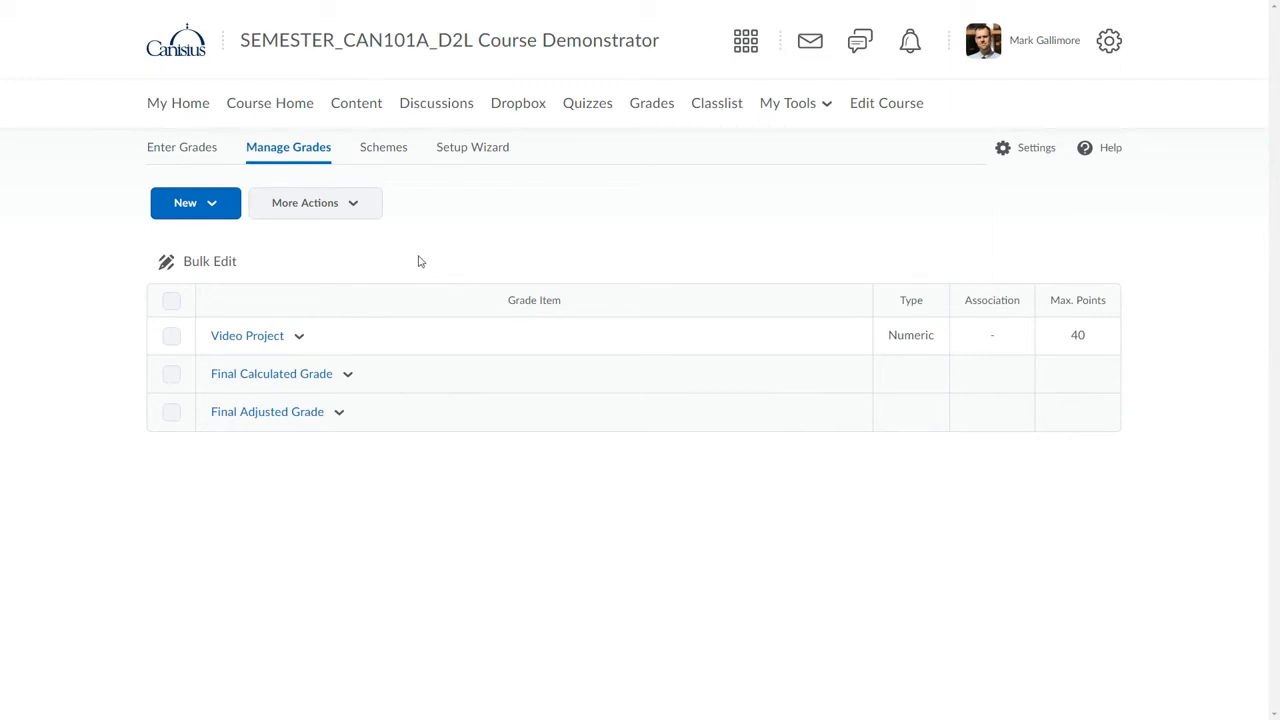
Start a new grade category and name it "Writing Assignments".
left_click(214, 207)
left_click(208, 281)
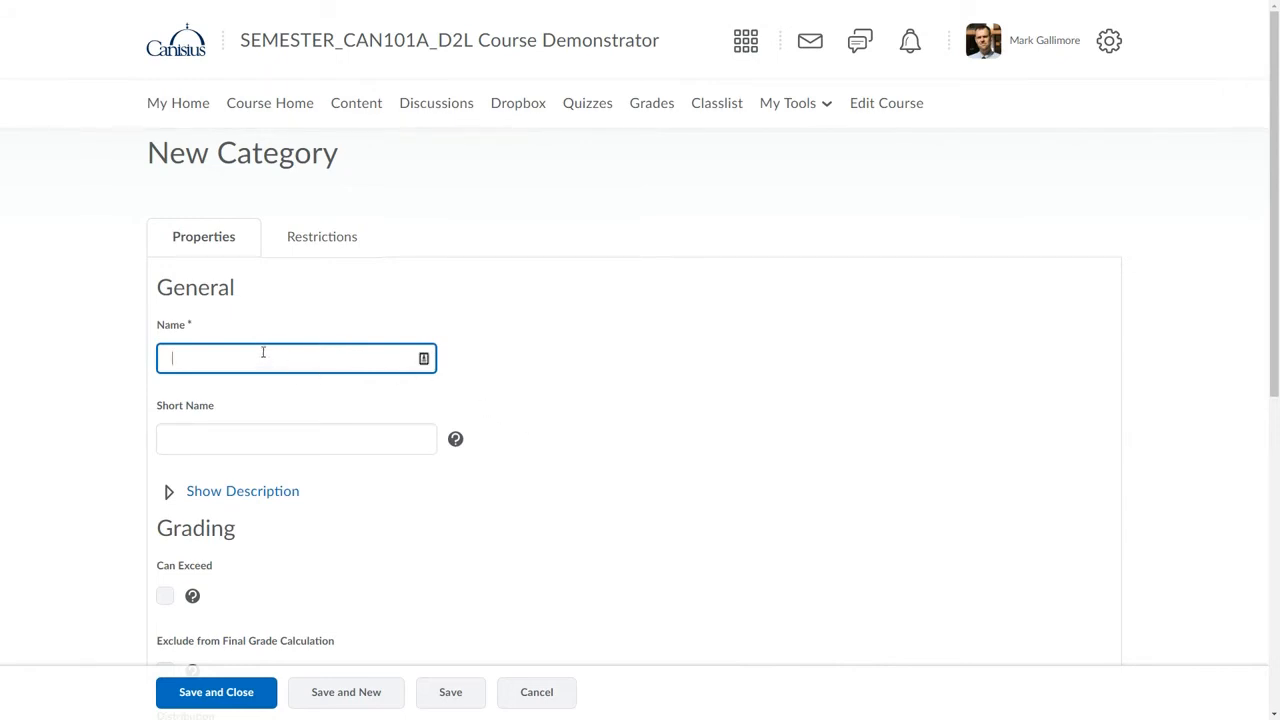
type("W")
type("ng Assignments")
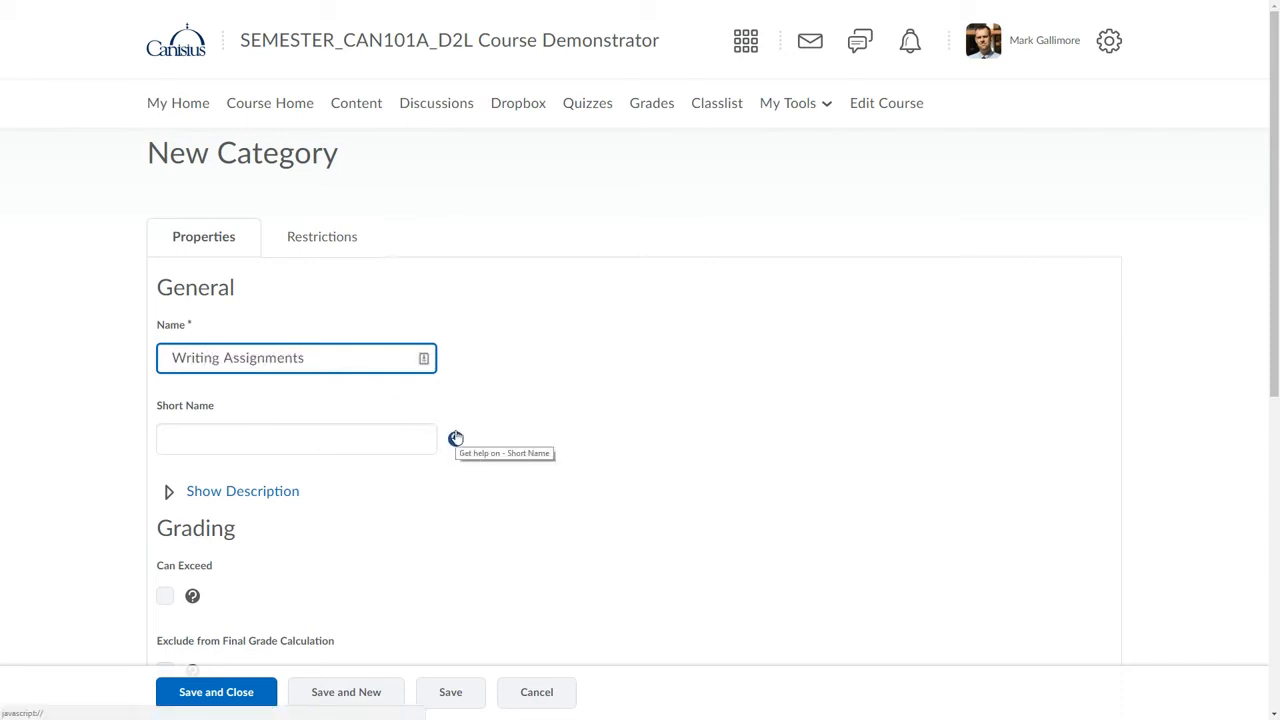
Distribute points across all items in the Writing Assignments category, with 15 points per item.
scroll(455, 436, "down", 1)
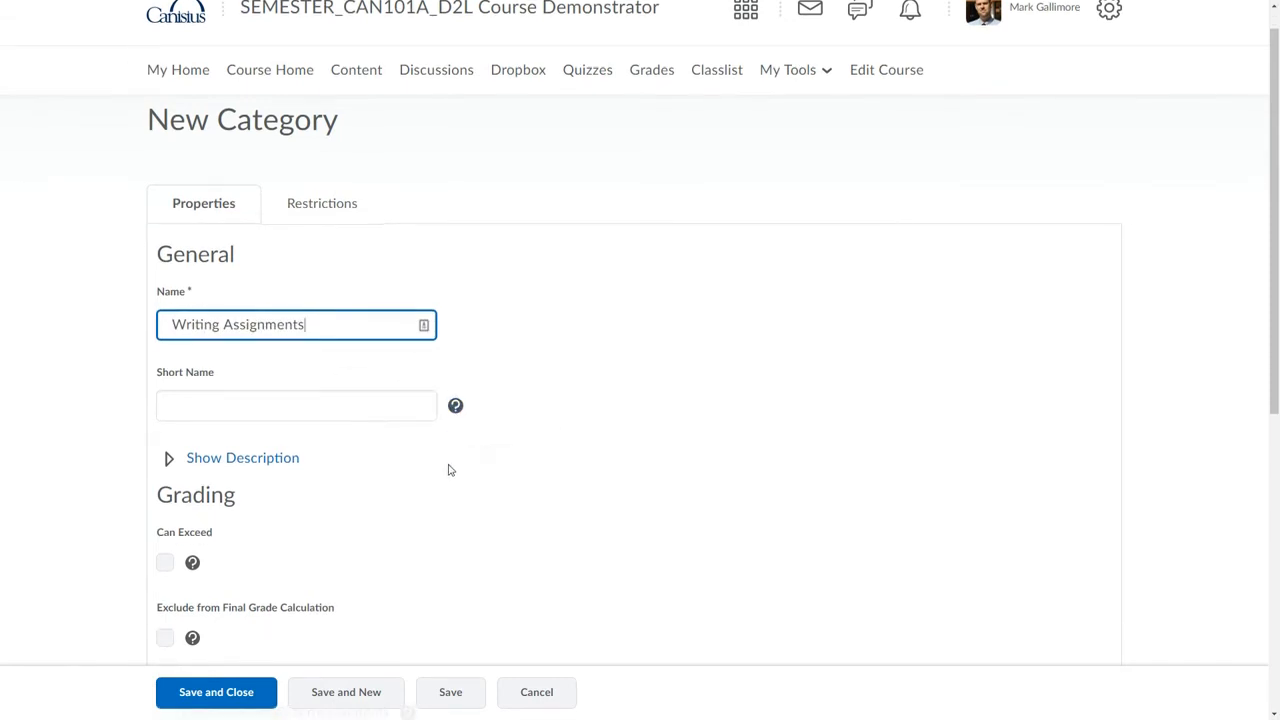
scroll(450, 467, "down", 1)
scroll(449, 469, "down", 1)
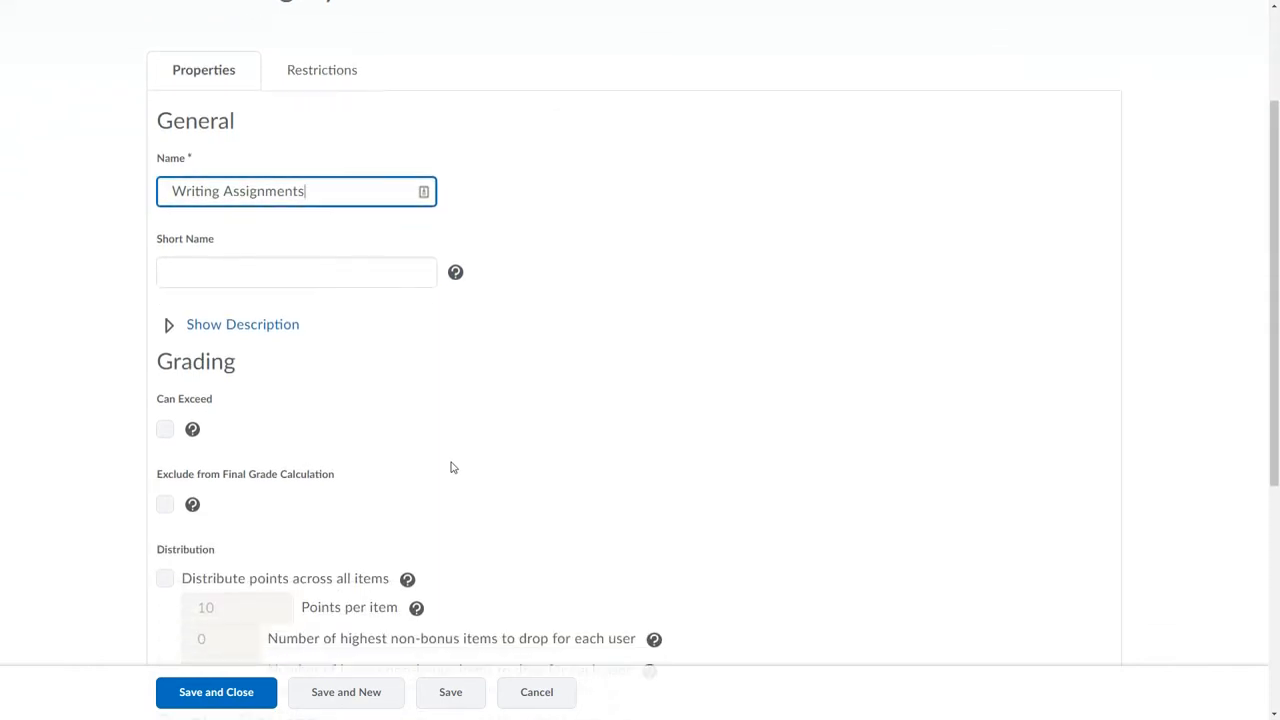
scroll(451, 467, "down", 1)
scroll(450, 467, "down", 2)
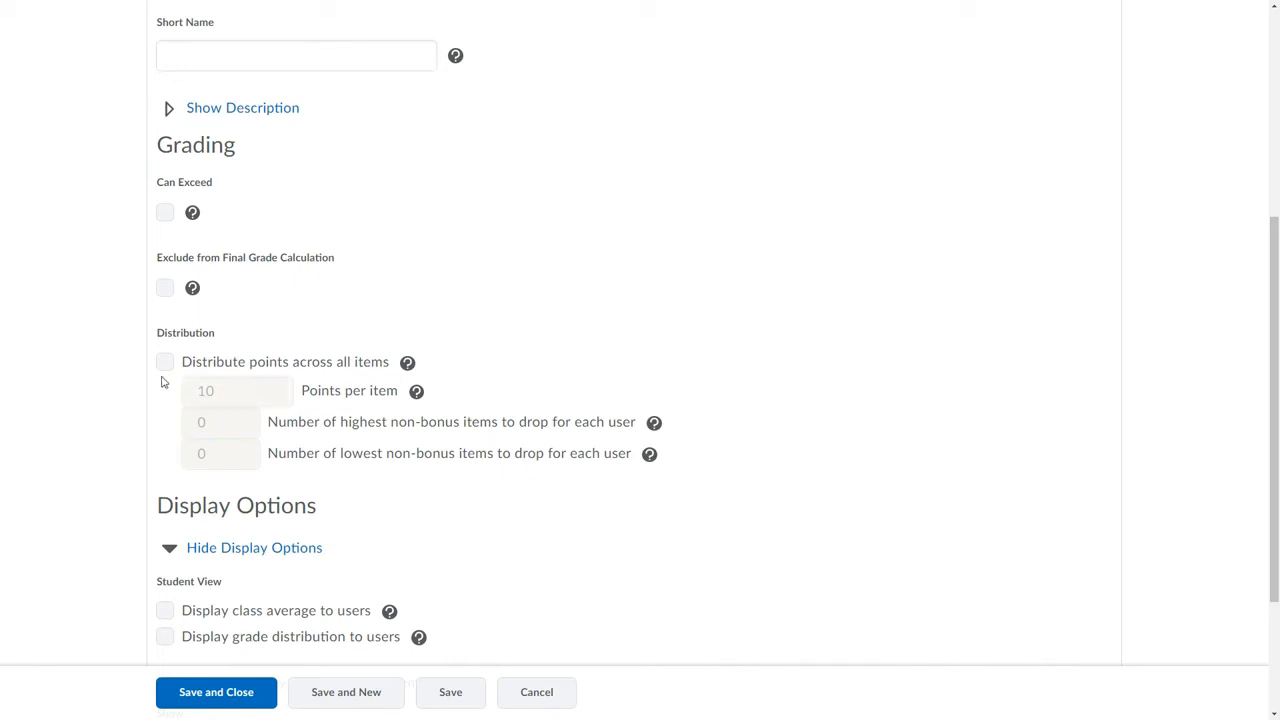
left_click(165, 363)
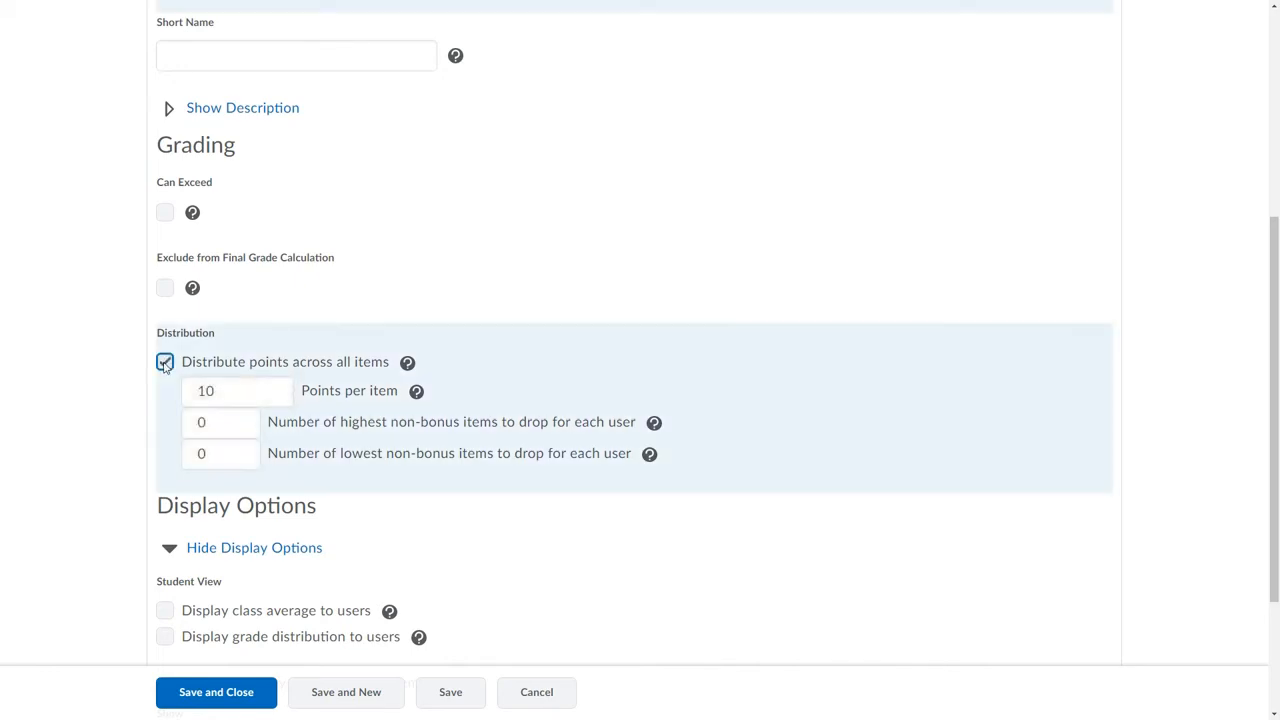
left_click(221, 391)
left_click_drag(216, 391, 208, 391)
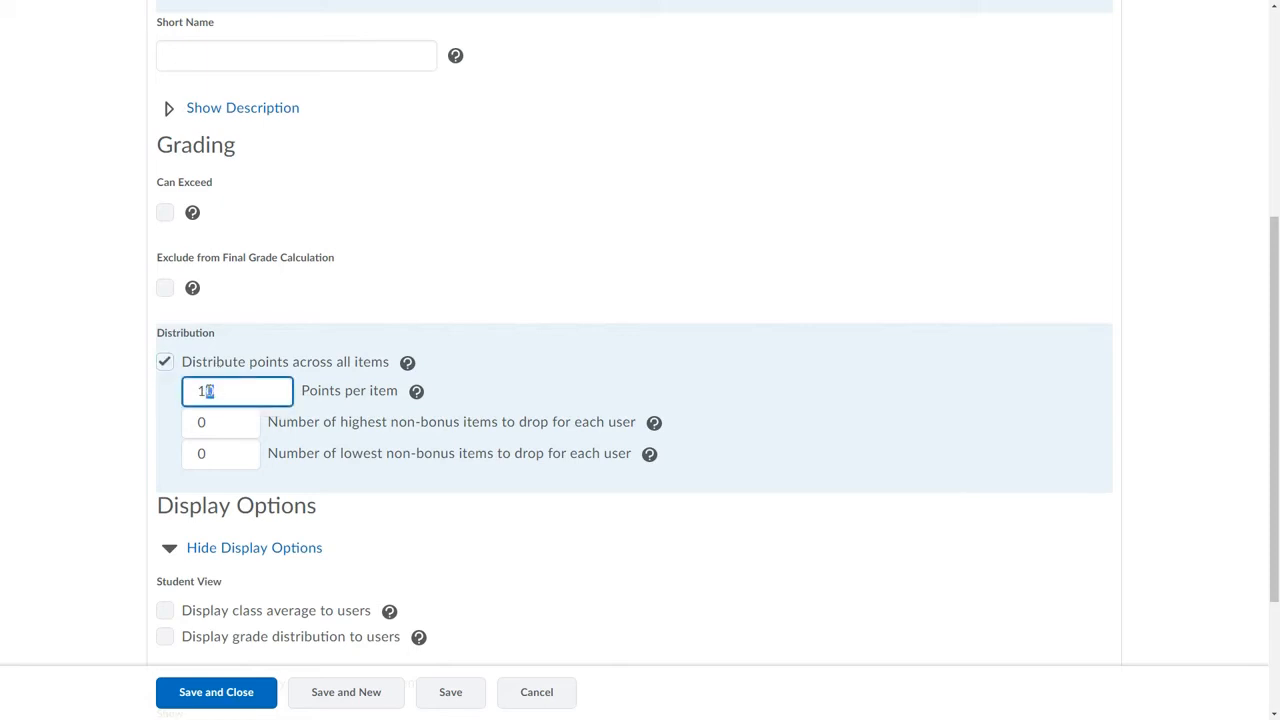
type("5")
left_click(493, 396)
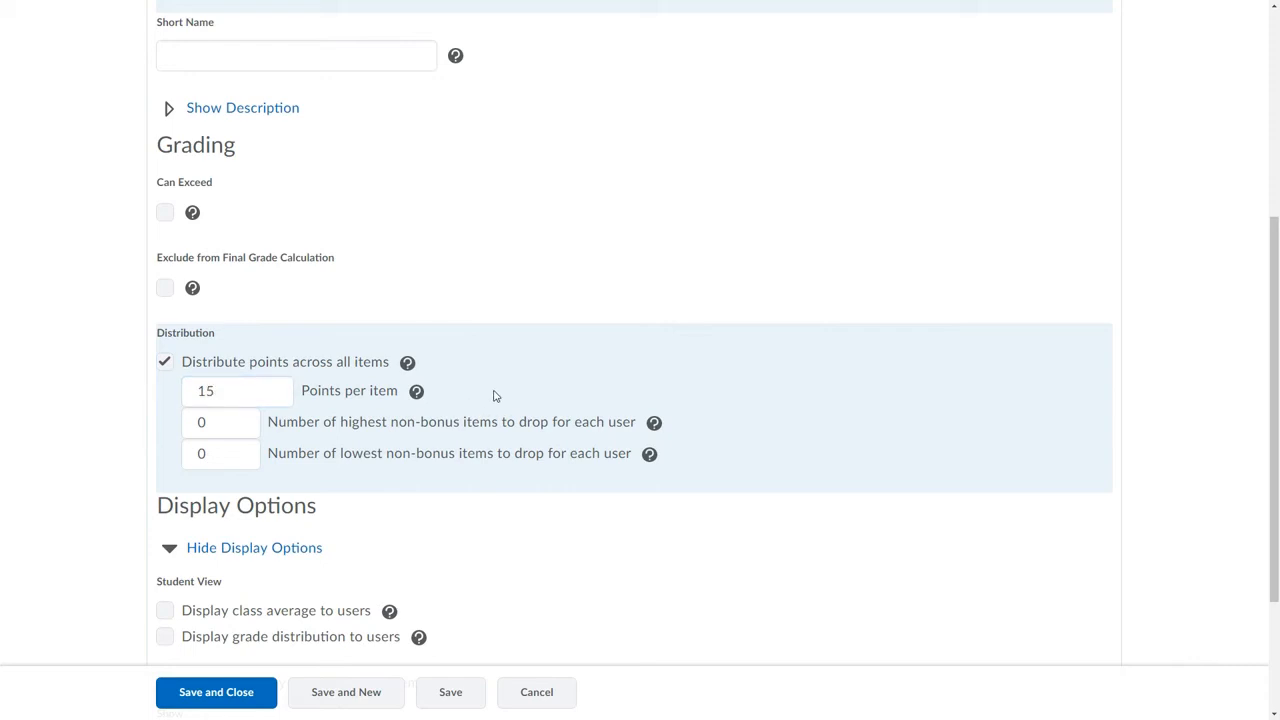
Save and close the Writing Assignments category.
scroll(493, 396, "down", 2)
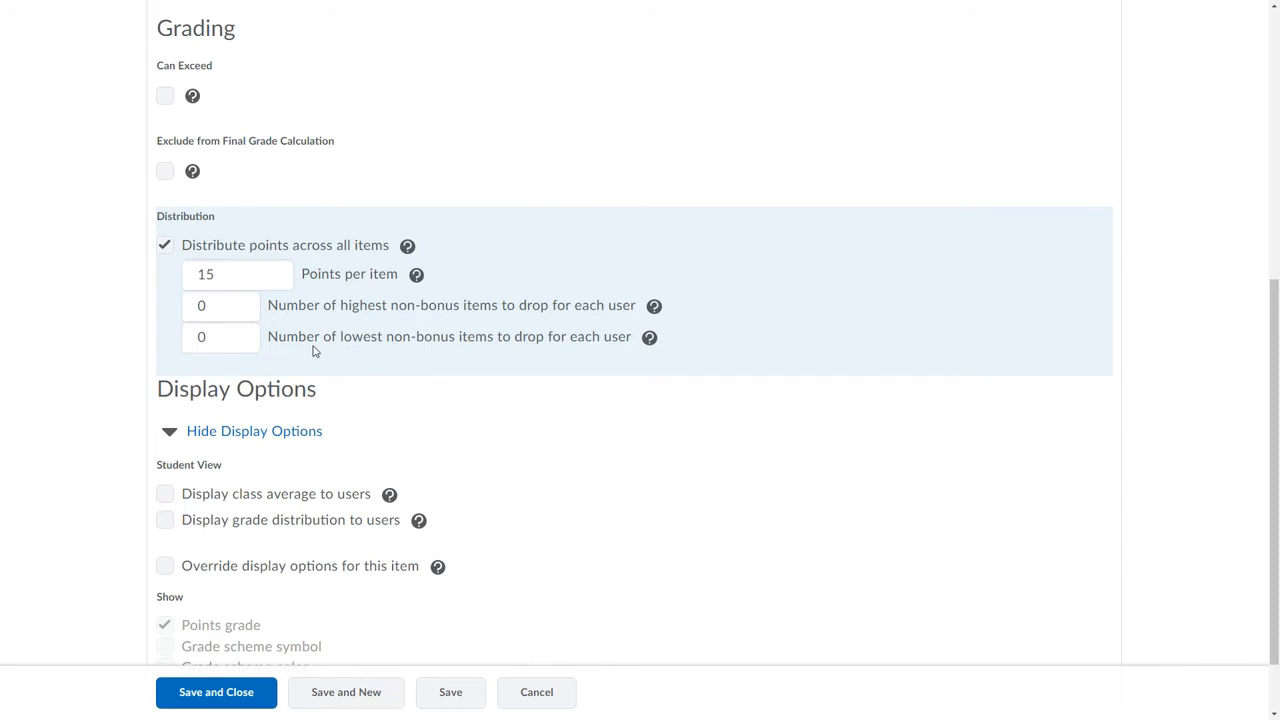
scroll(314, 349, "down", 1)
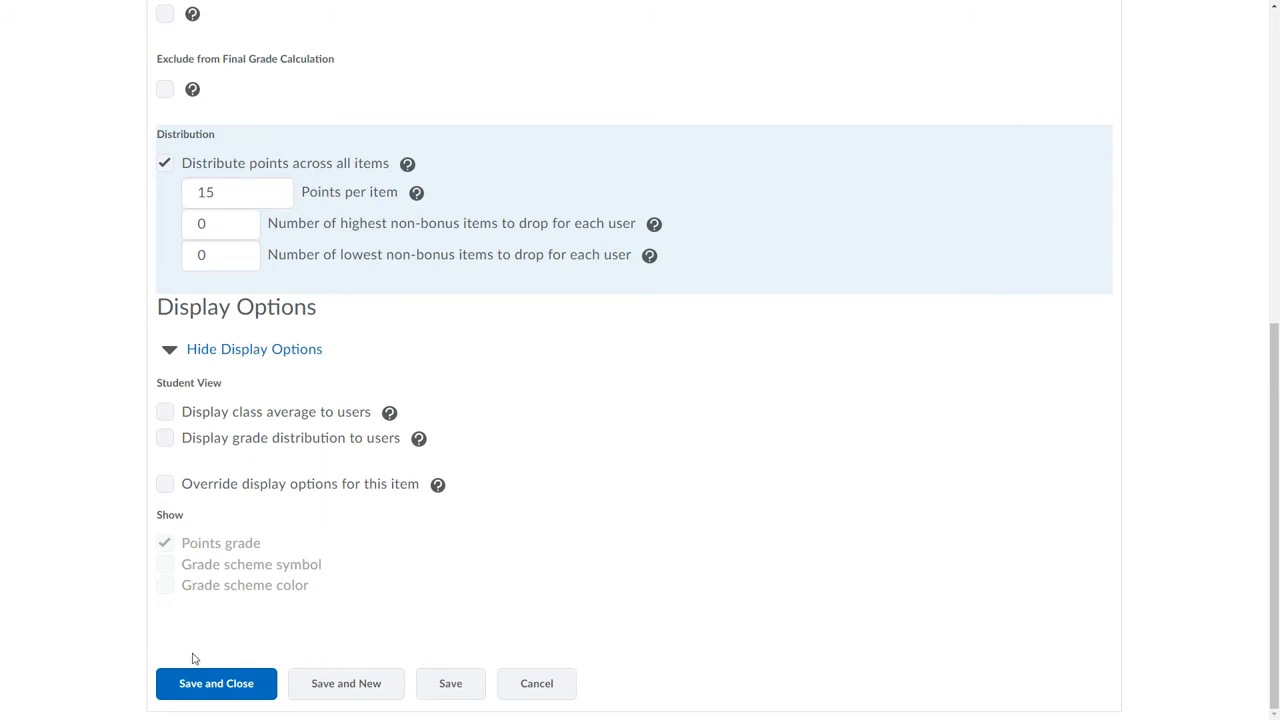
left_click(203, 684)
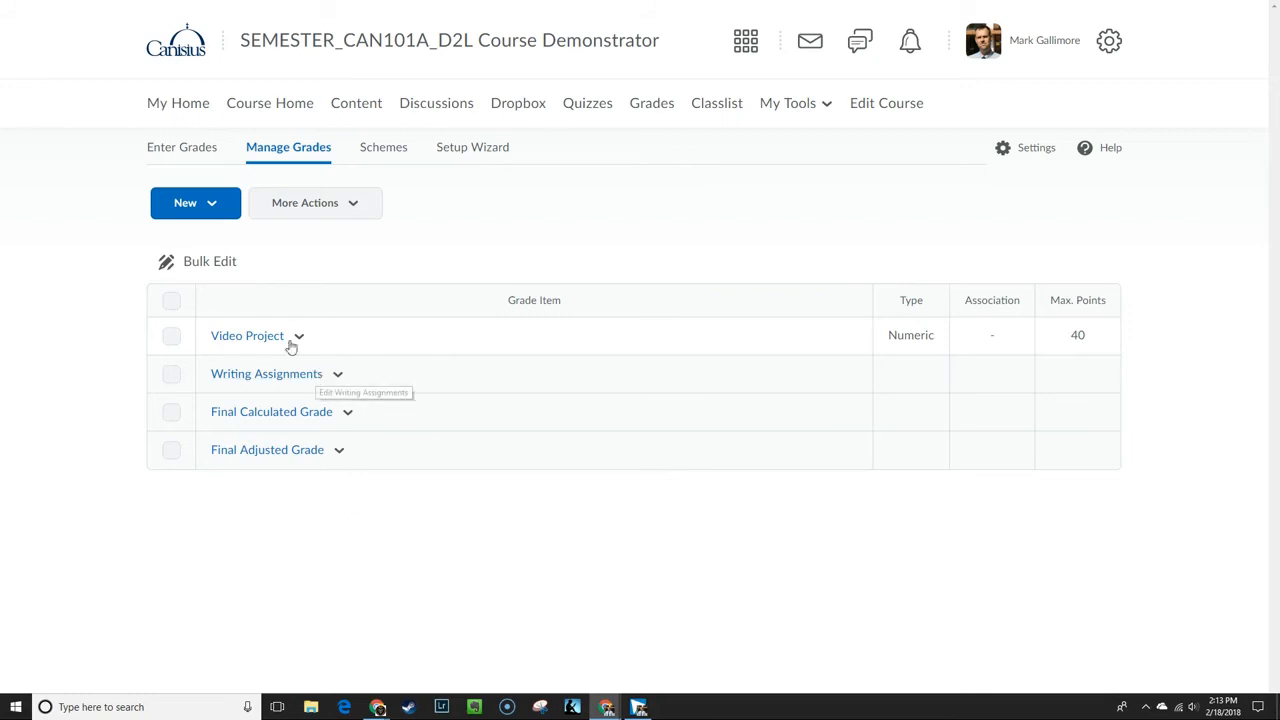
Create another numeric grade item named "Writing Assignment 1" with the short name "WA1".
left_click(213, 205)
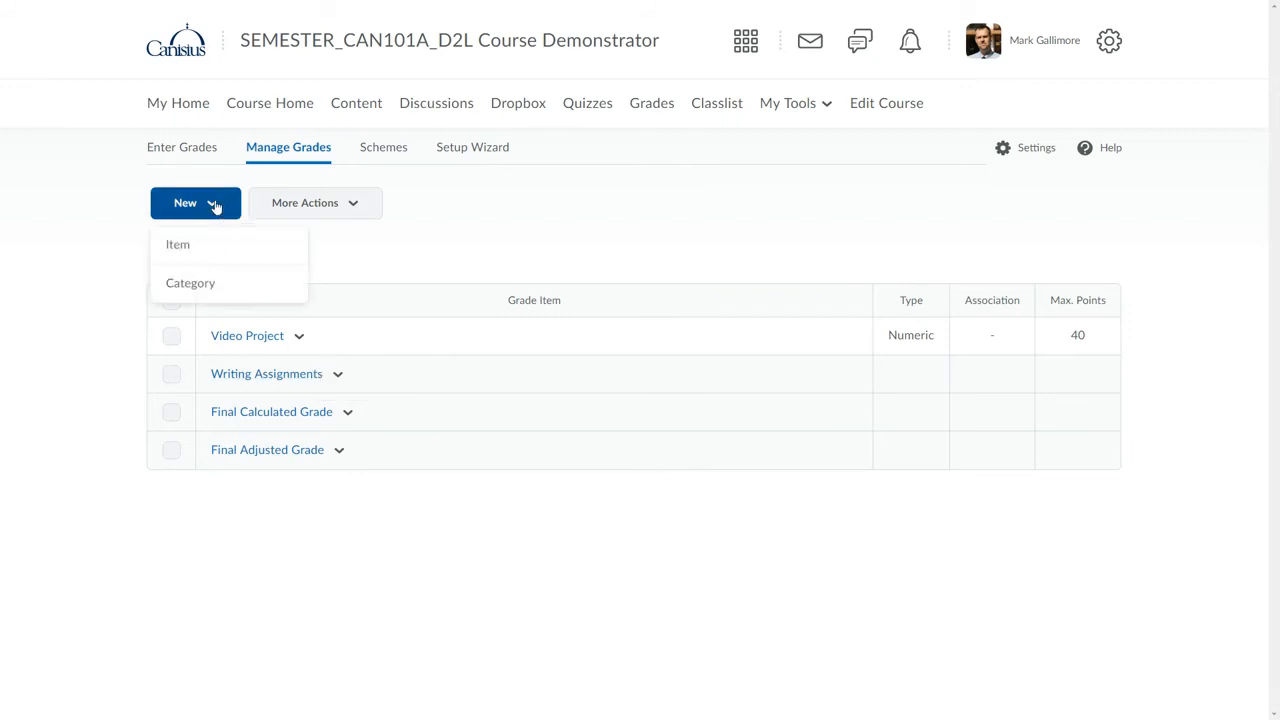
left_click(177, 249)
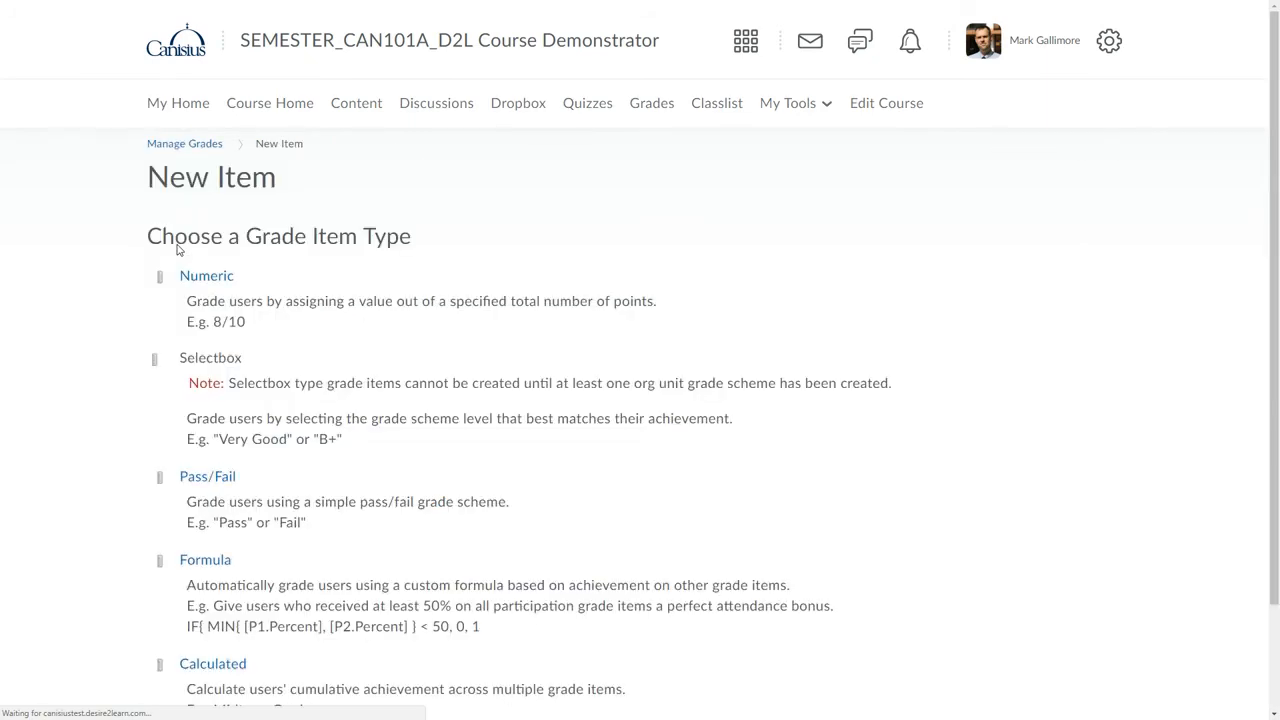
left_click(205, 278)
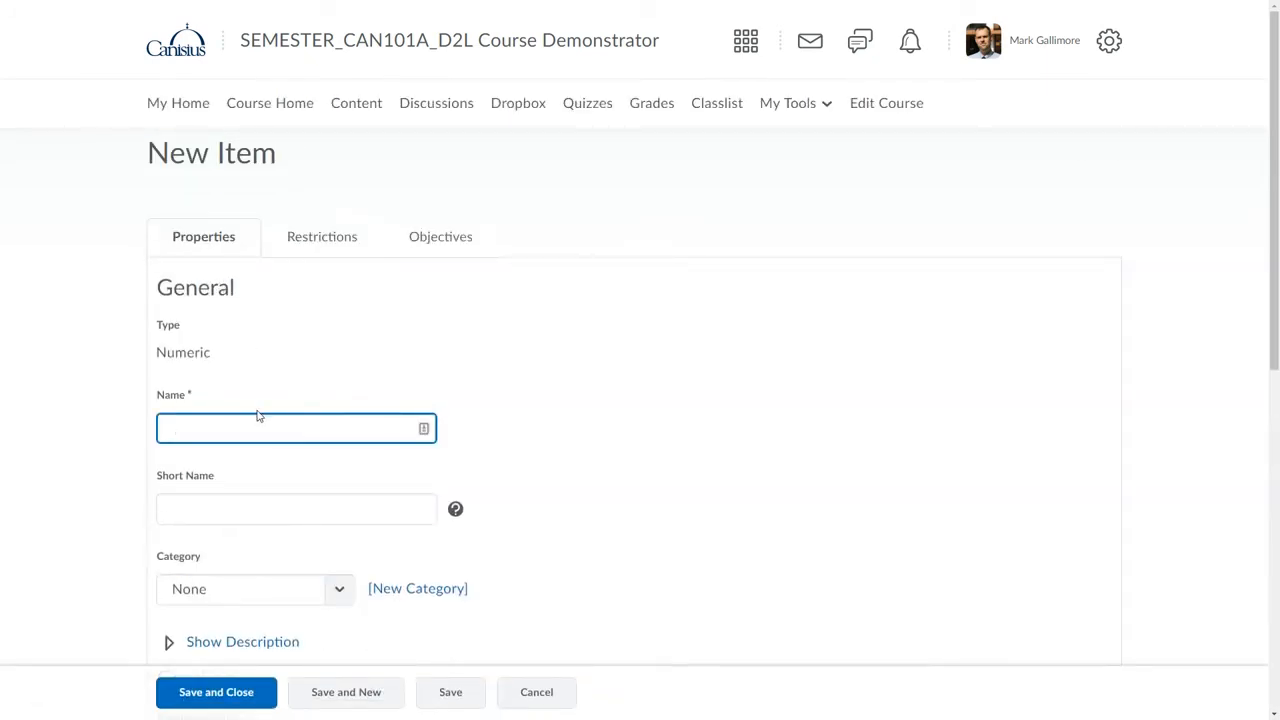
type("Writ")
type("ing Assignment 1")
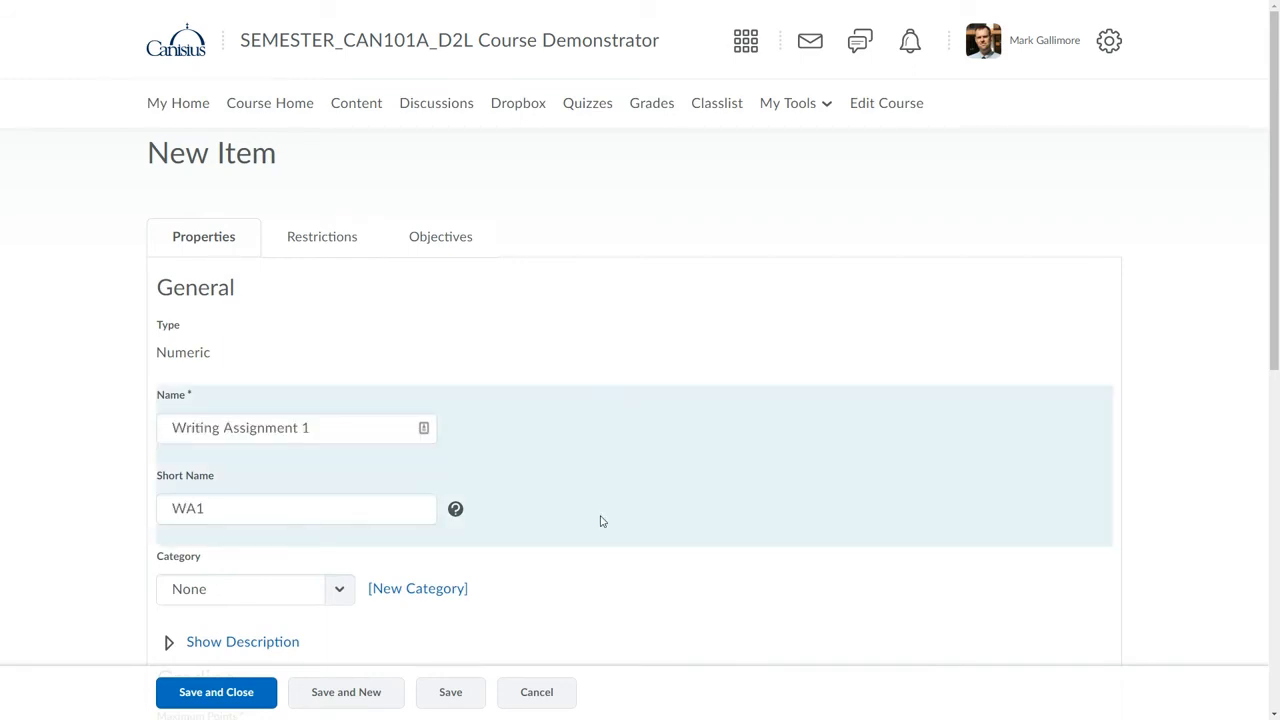
Assign Writing Assignment 1 to the Writing Assignments category, then save and close the item.
scroll(600, 519, "down", 3)
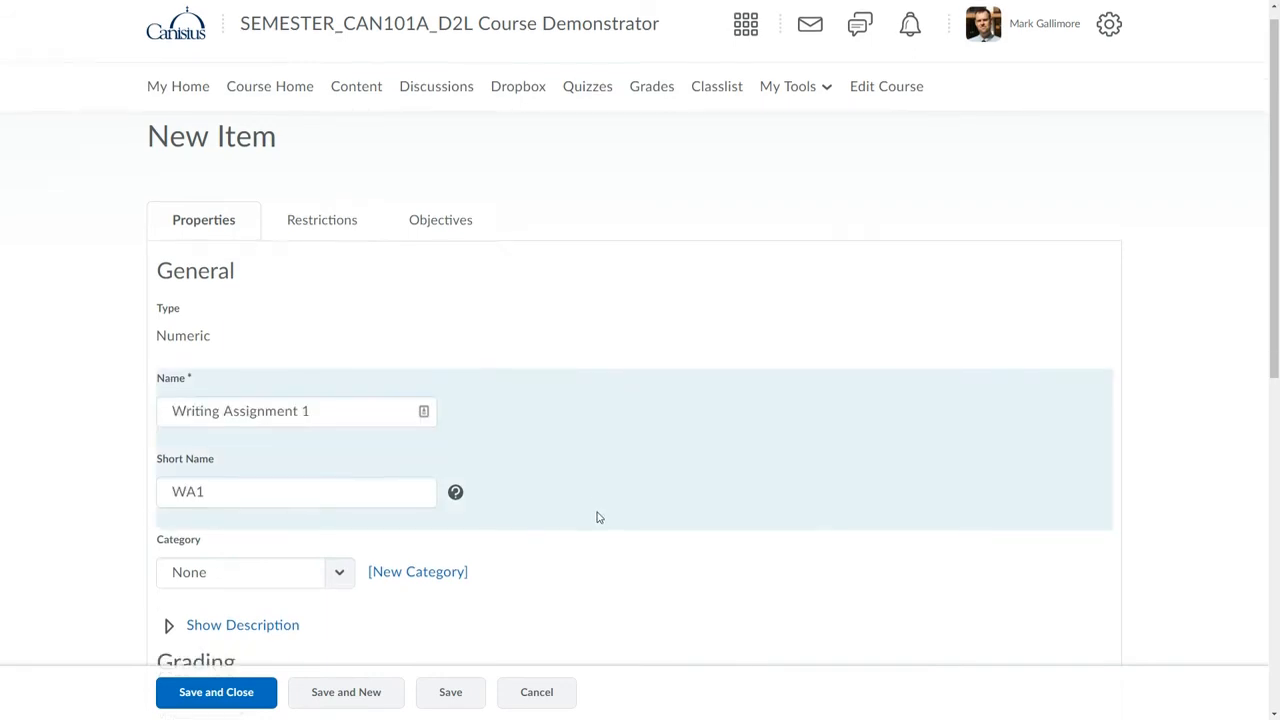
scroll(598, 517, "down", 1)
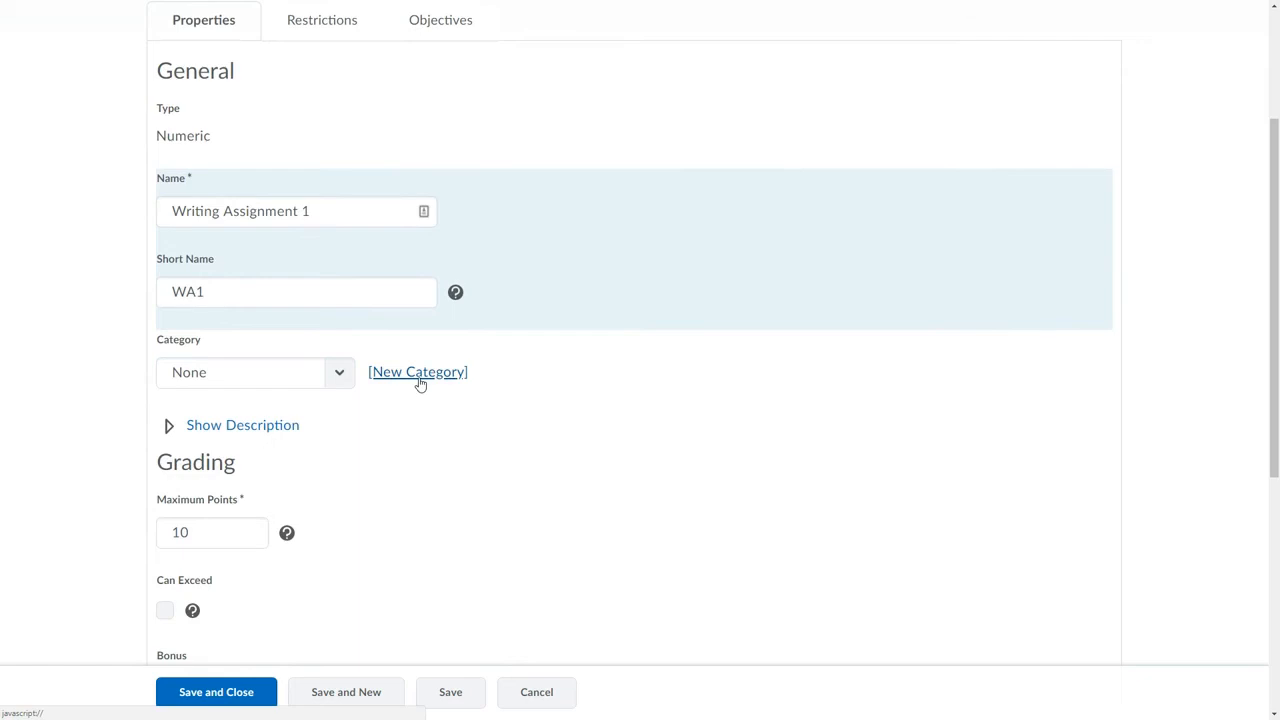
left_click(340, 380)
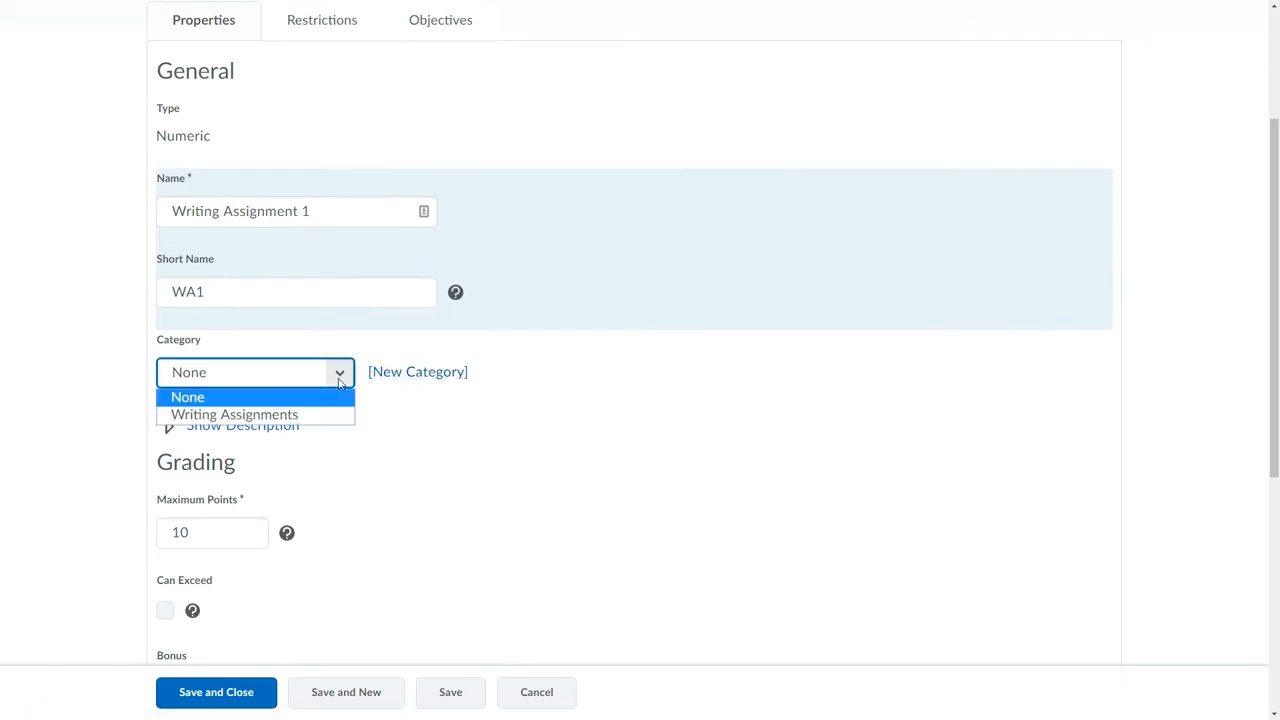
left_click(252, 416)
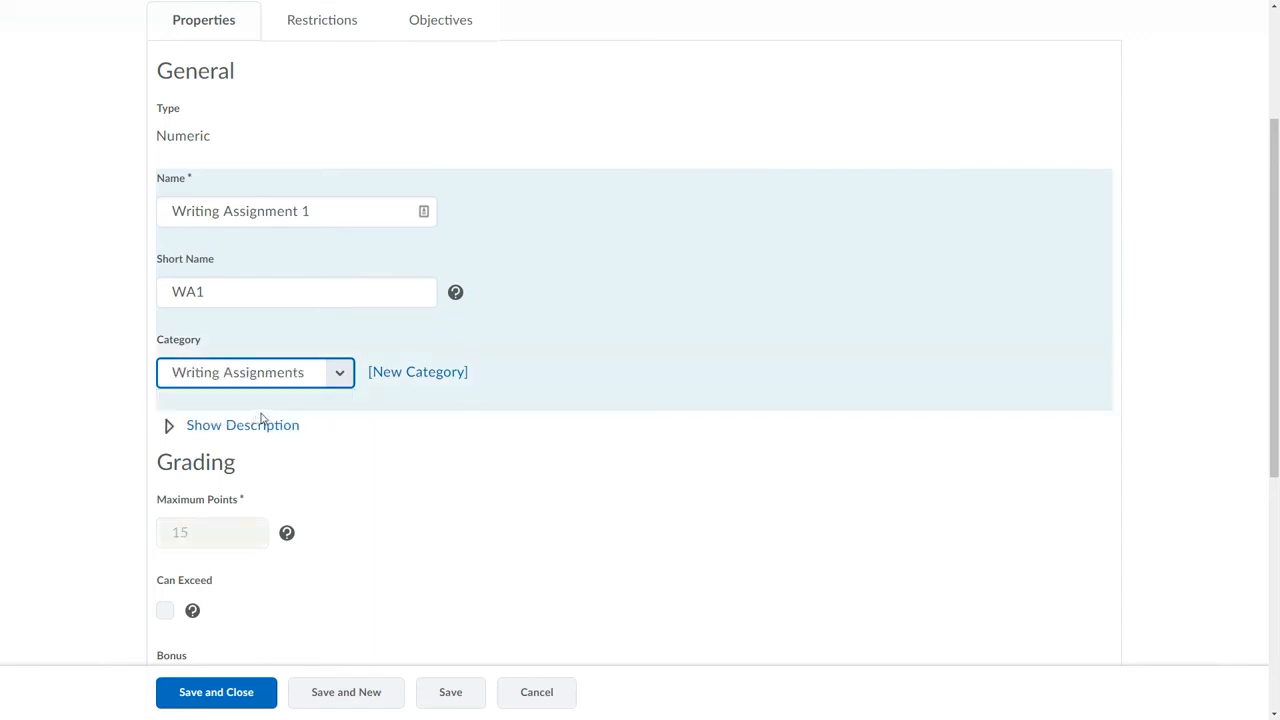
scroll(418, 450, "down", 1)
scroll(421, 450, "down", 1)
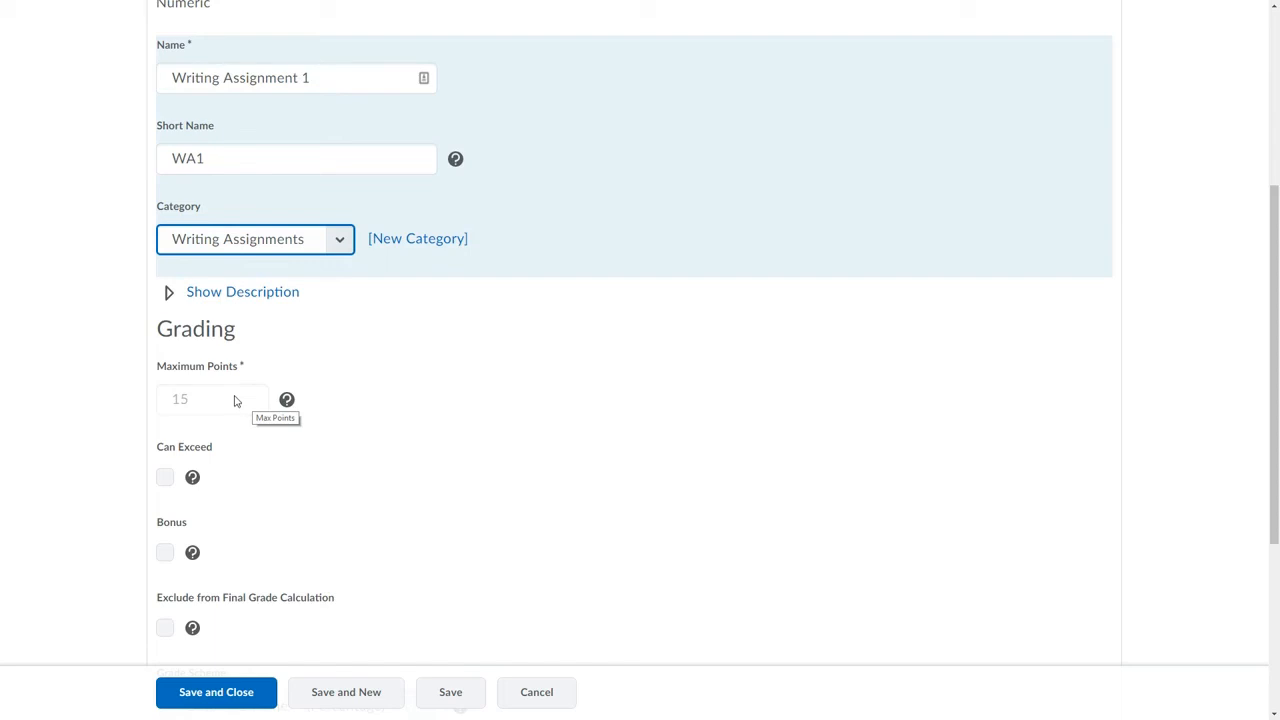
scroll(235, 401, "down", 1)
left_click(248, 694)
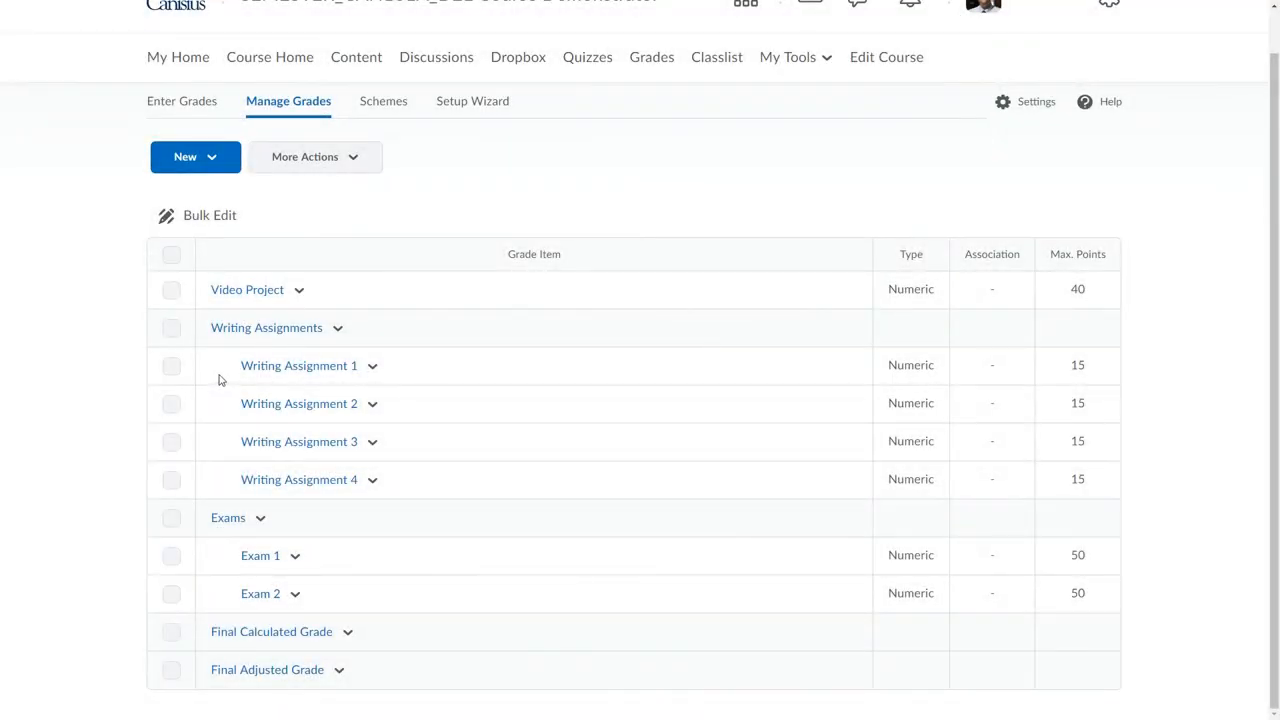
Review Video Project and the Writing Assignments category with its four assignments together in Bulk Edit, then leave without saving.
left_click(172, 291)
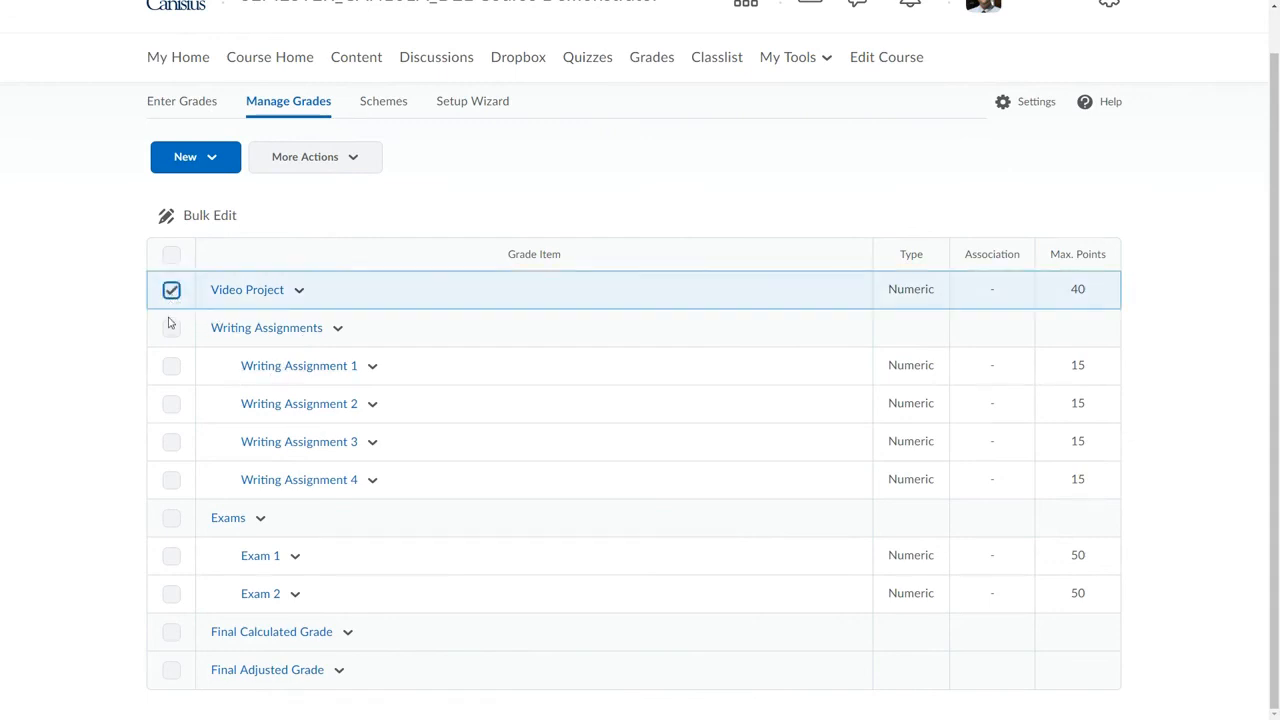
left_click(171, 329)
left_click(171, 366)
left_click(171, 404)
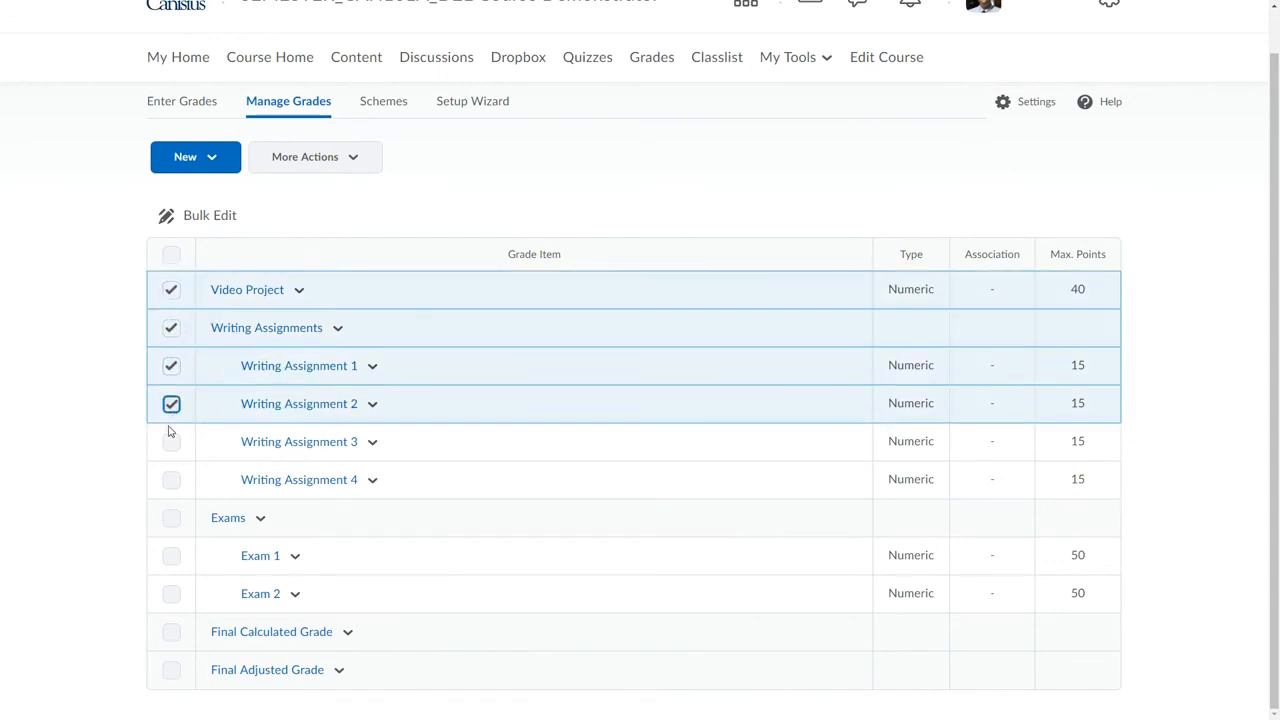
left_click(171, 442)
left_click(171, 480)
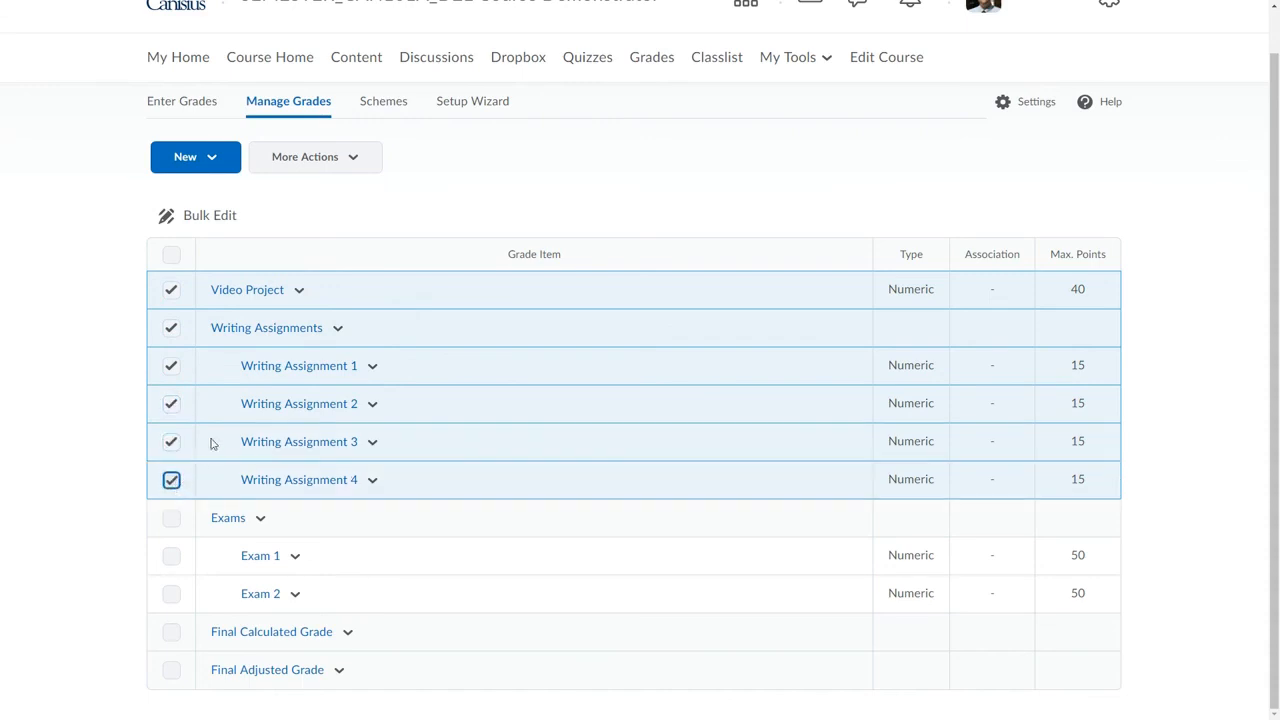
left_click(210, 216)
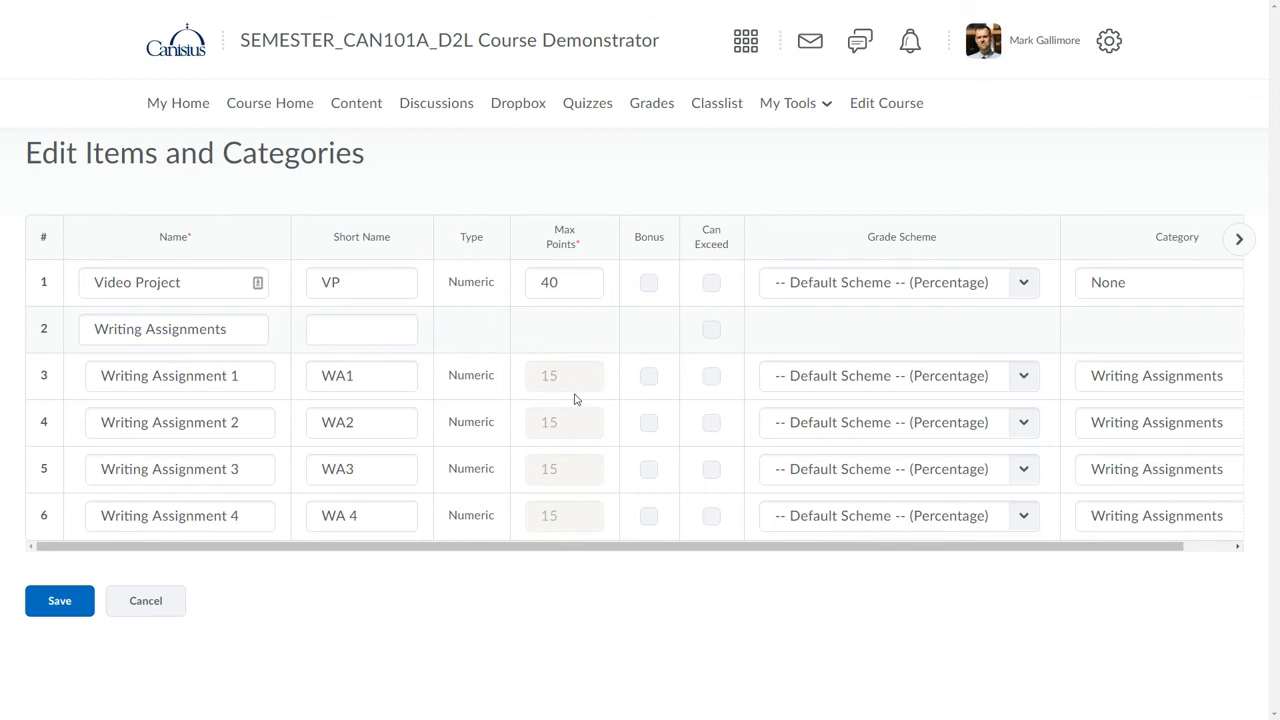
left_click(148, 603)
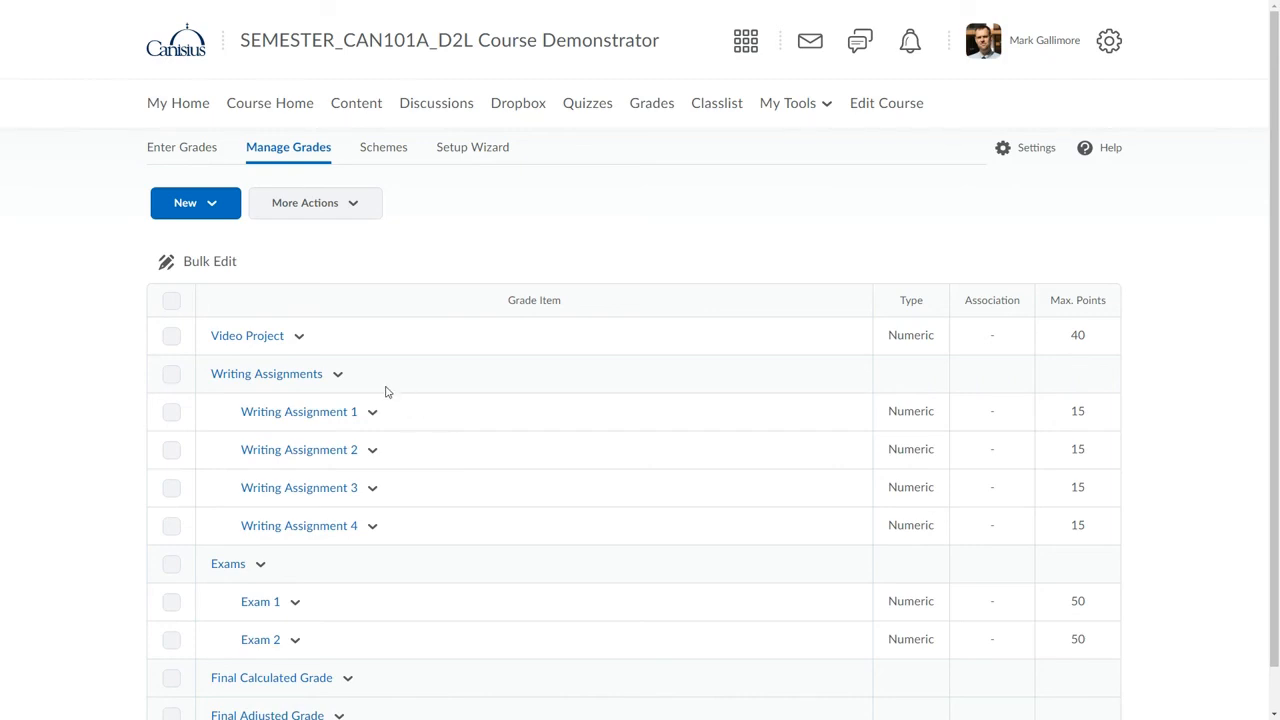
Open the Video Project item for editing to review its properties, then save and close it.
left_click(300, 340)
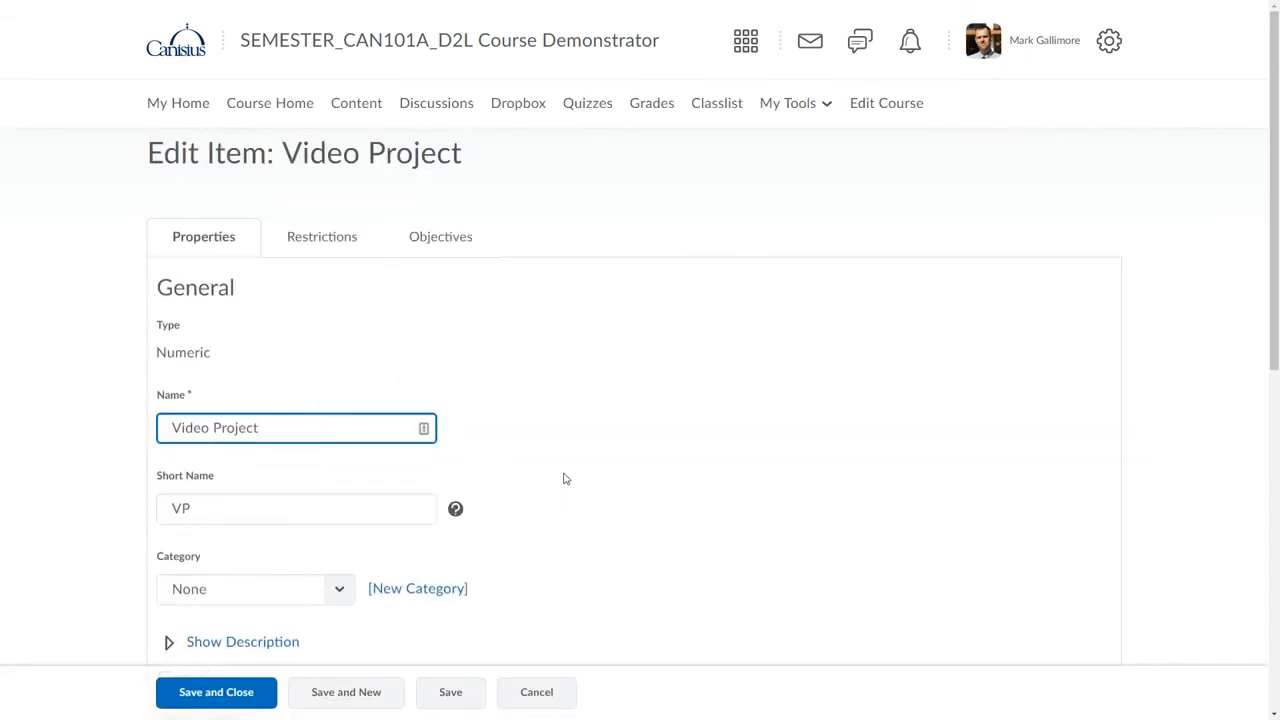
scroll(563, 477, "down", 1)
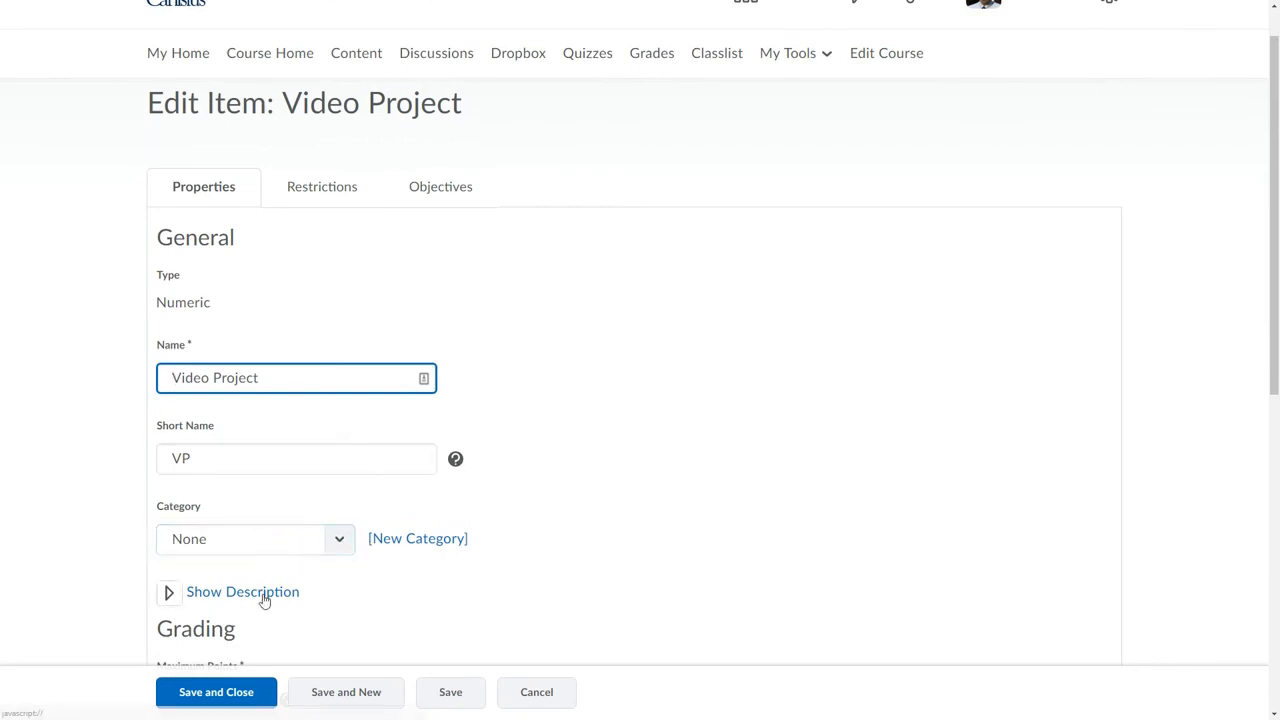
left_click(240, 697)
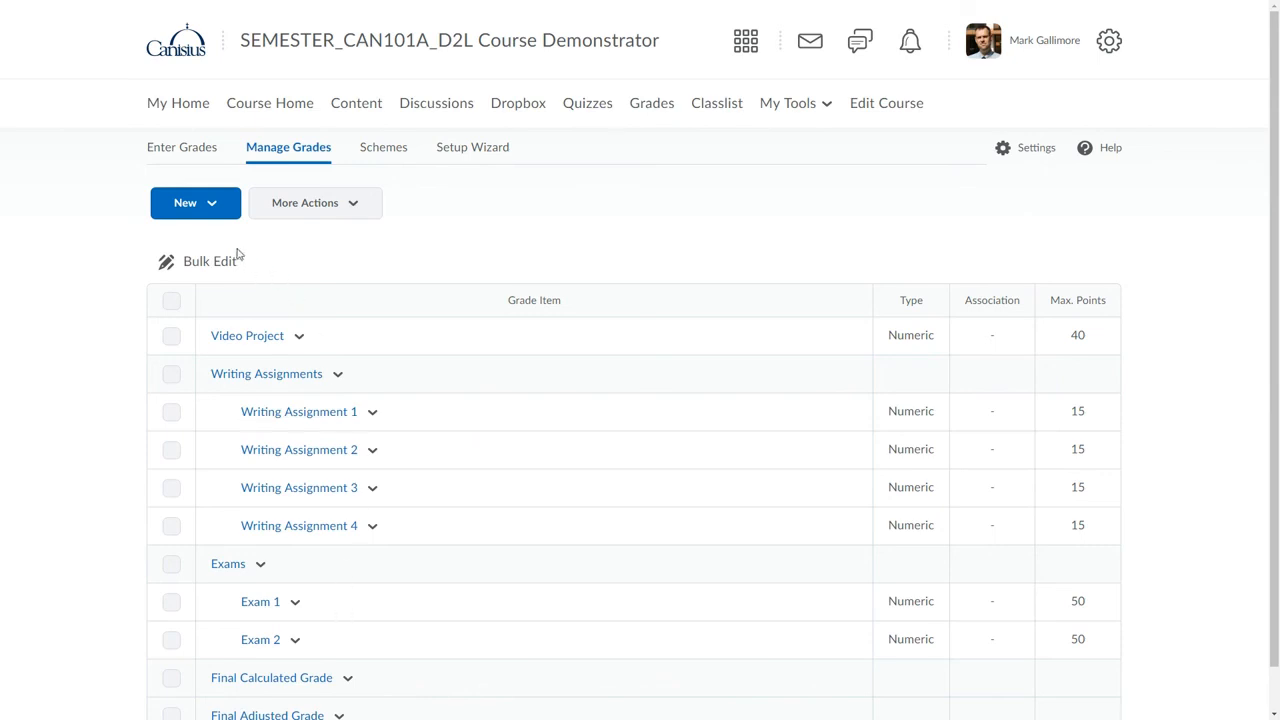
Switch from managing grade items to the course's grade entry view.
left_click(180, 150)
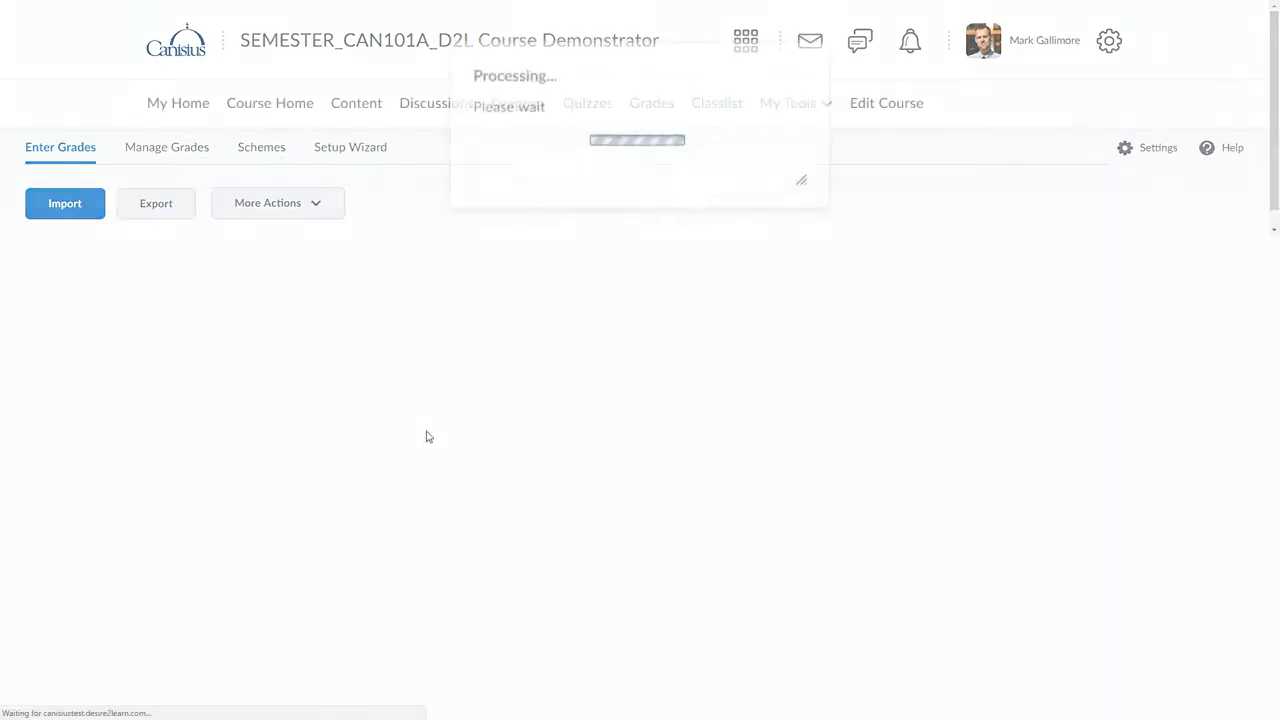